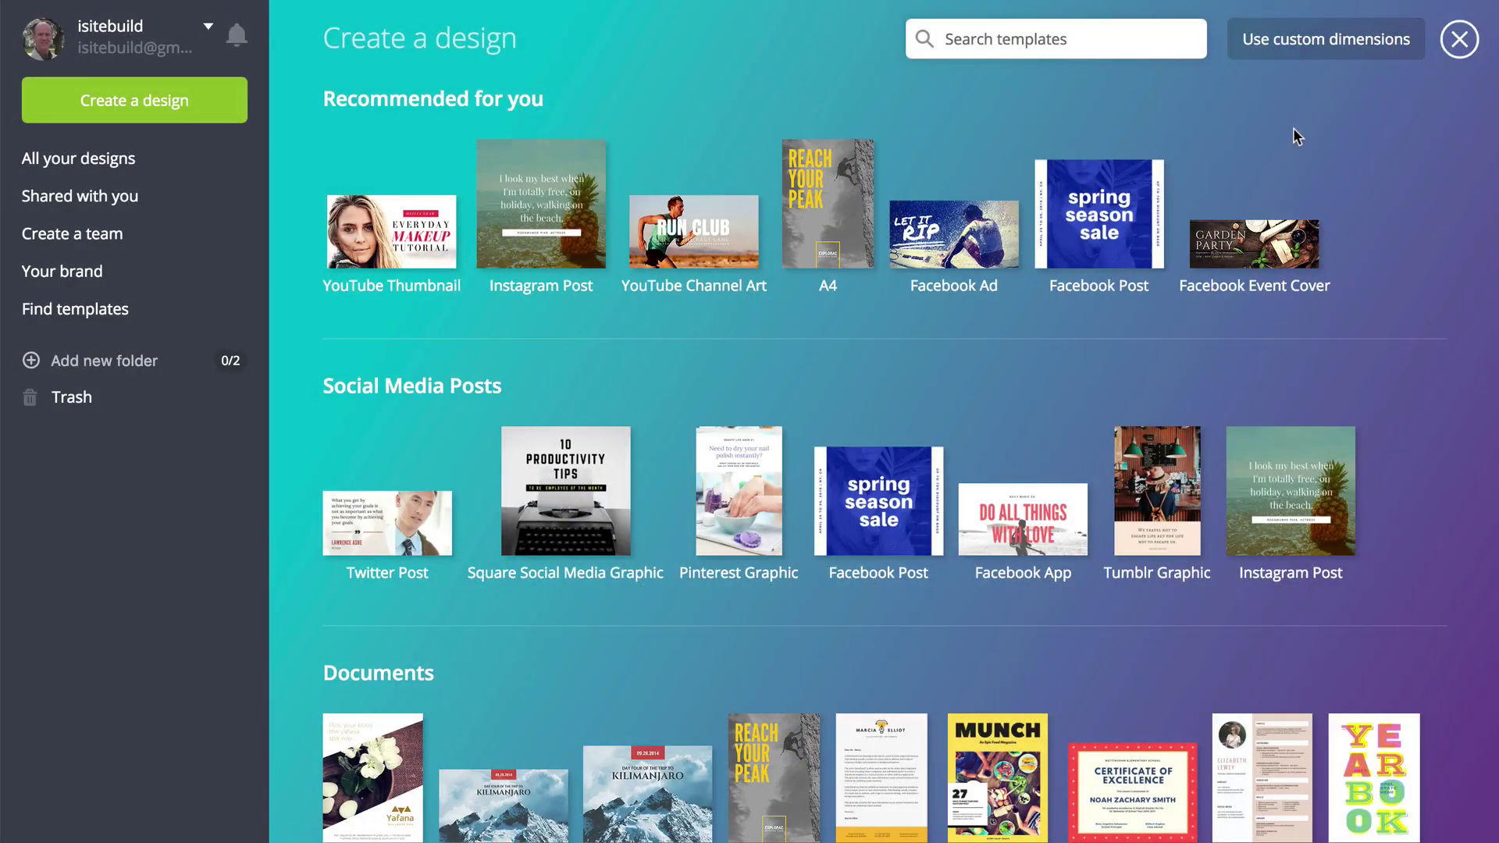
Preview the Puppy, Creative Process, Cardio Workout and Architecture Summit layouts, then apply Create Perfect Long Lashes
mouse_move(387, 250)
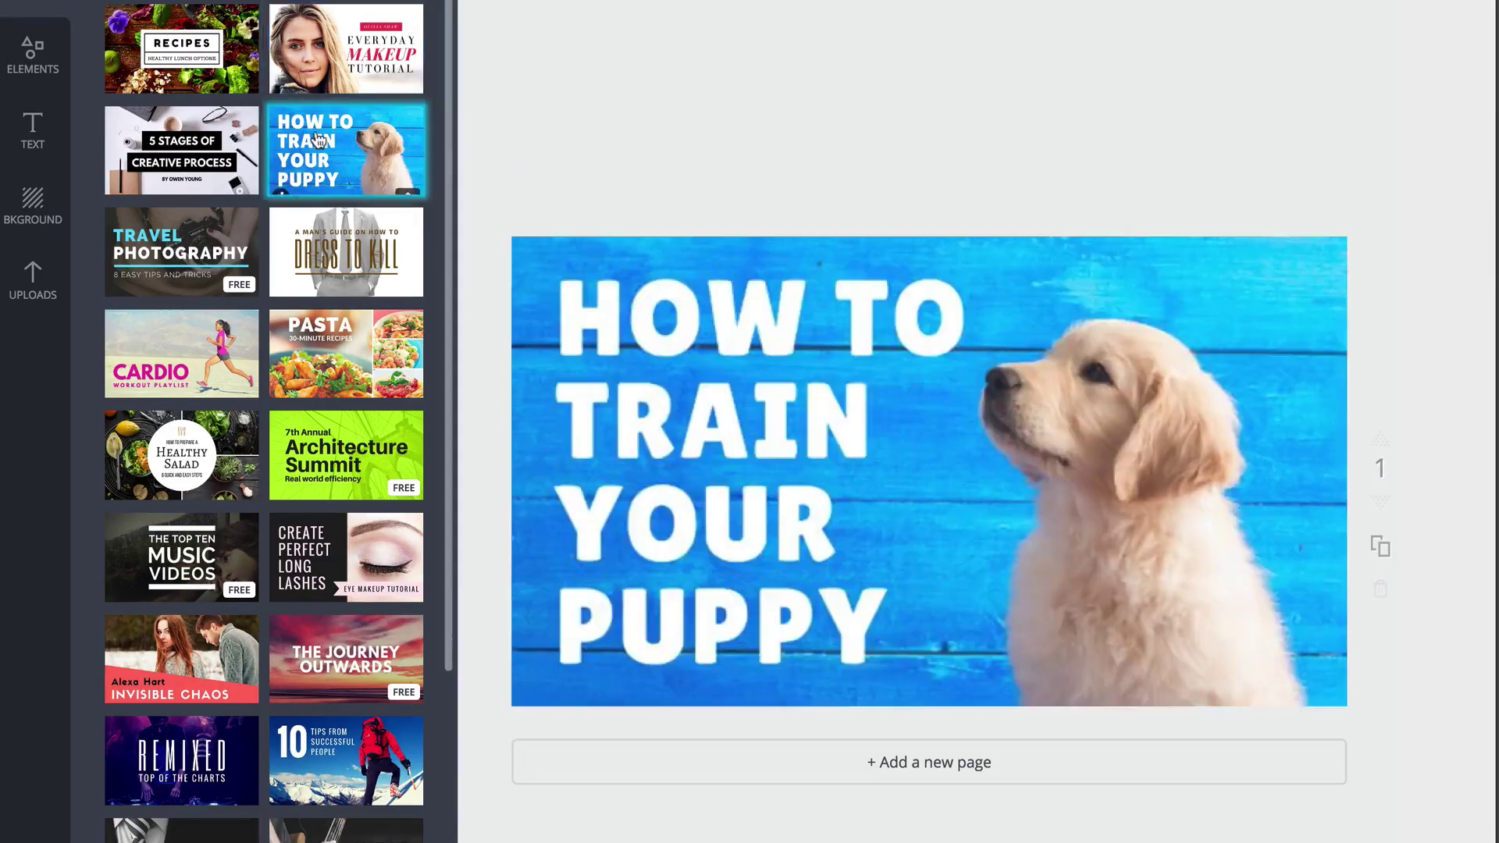
click(317, 139)
click(181, 156)
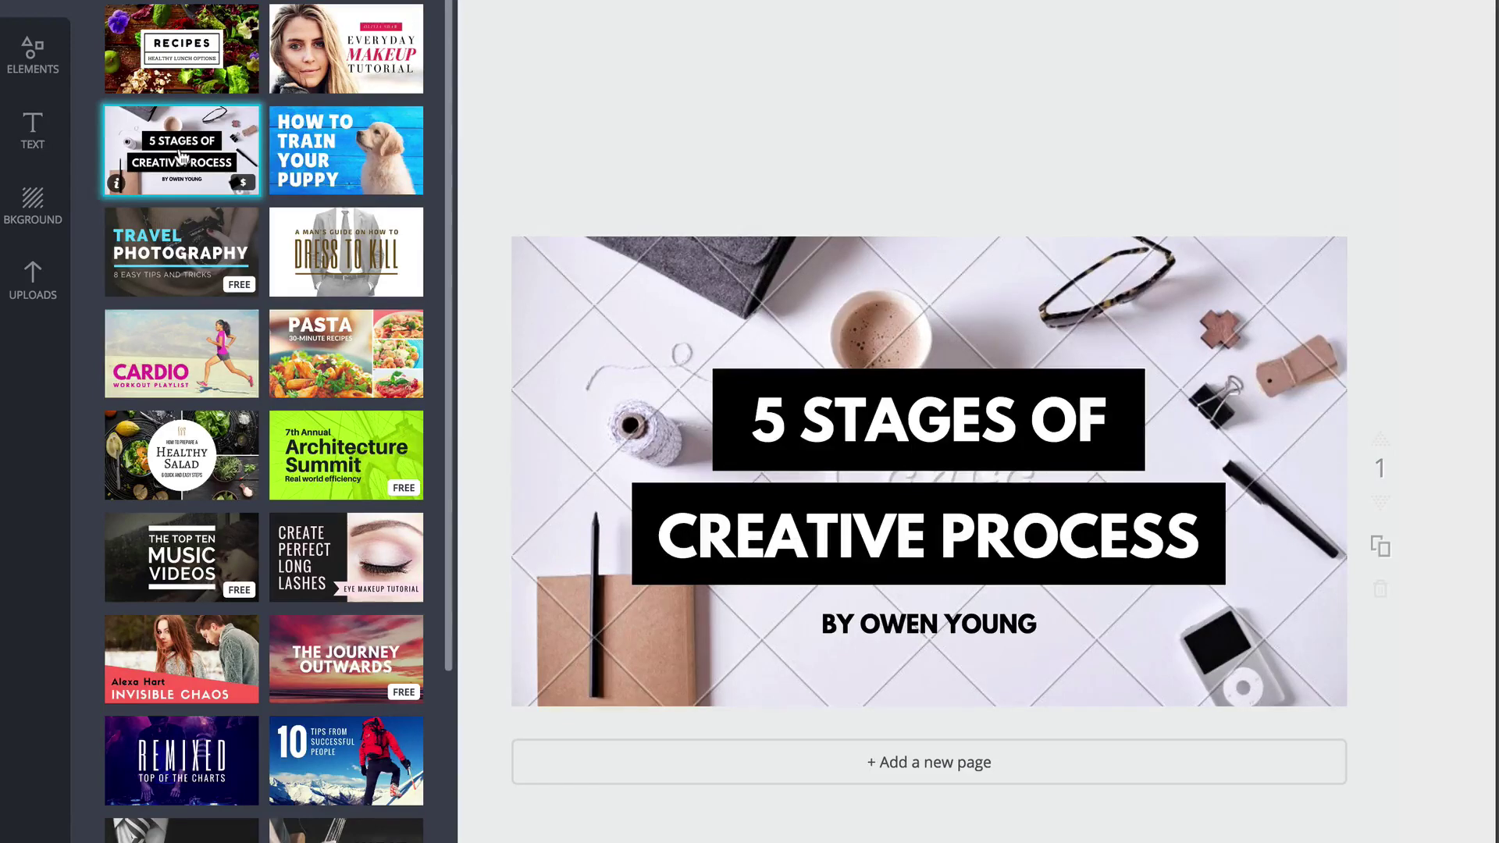
click(181, 353)
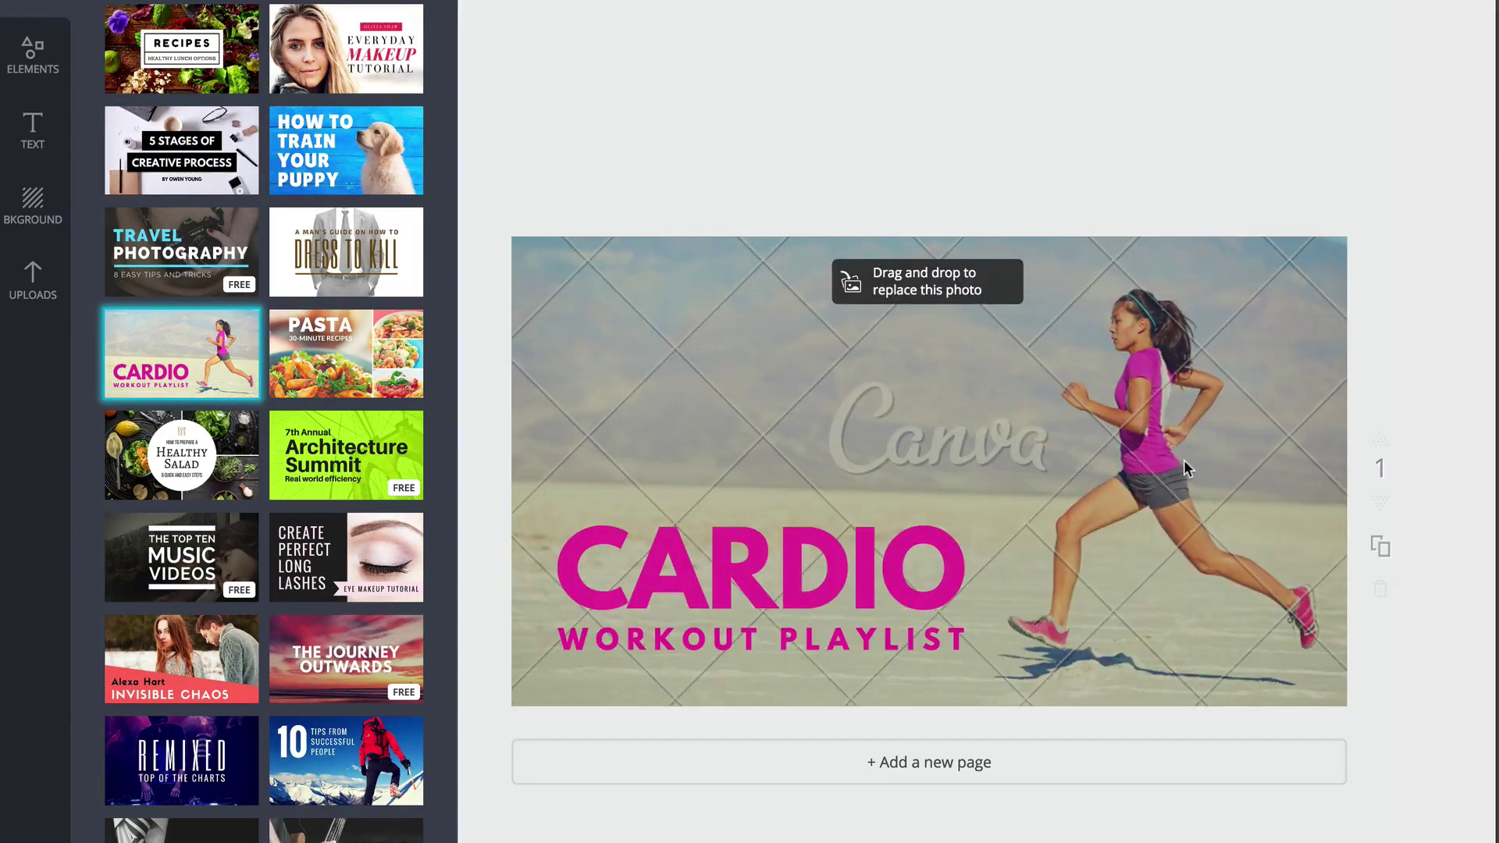
click(338, 447)
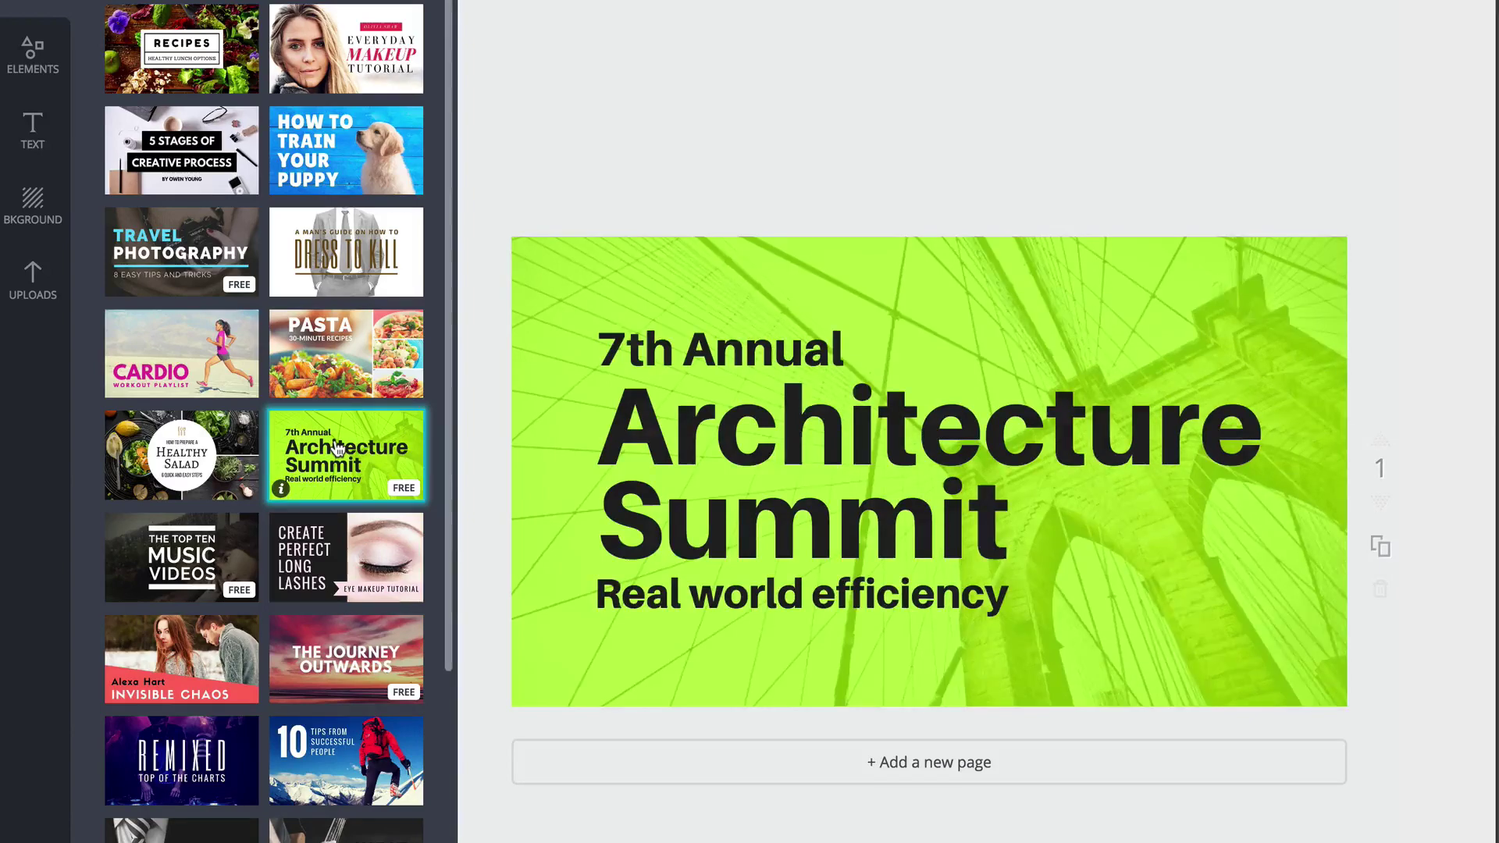
click(337, 556)
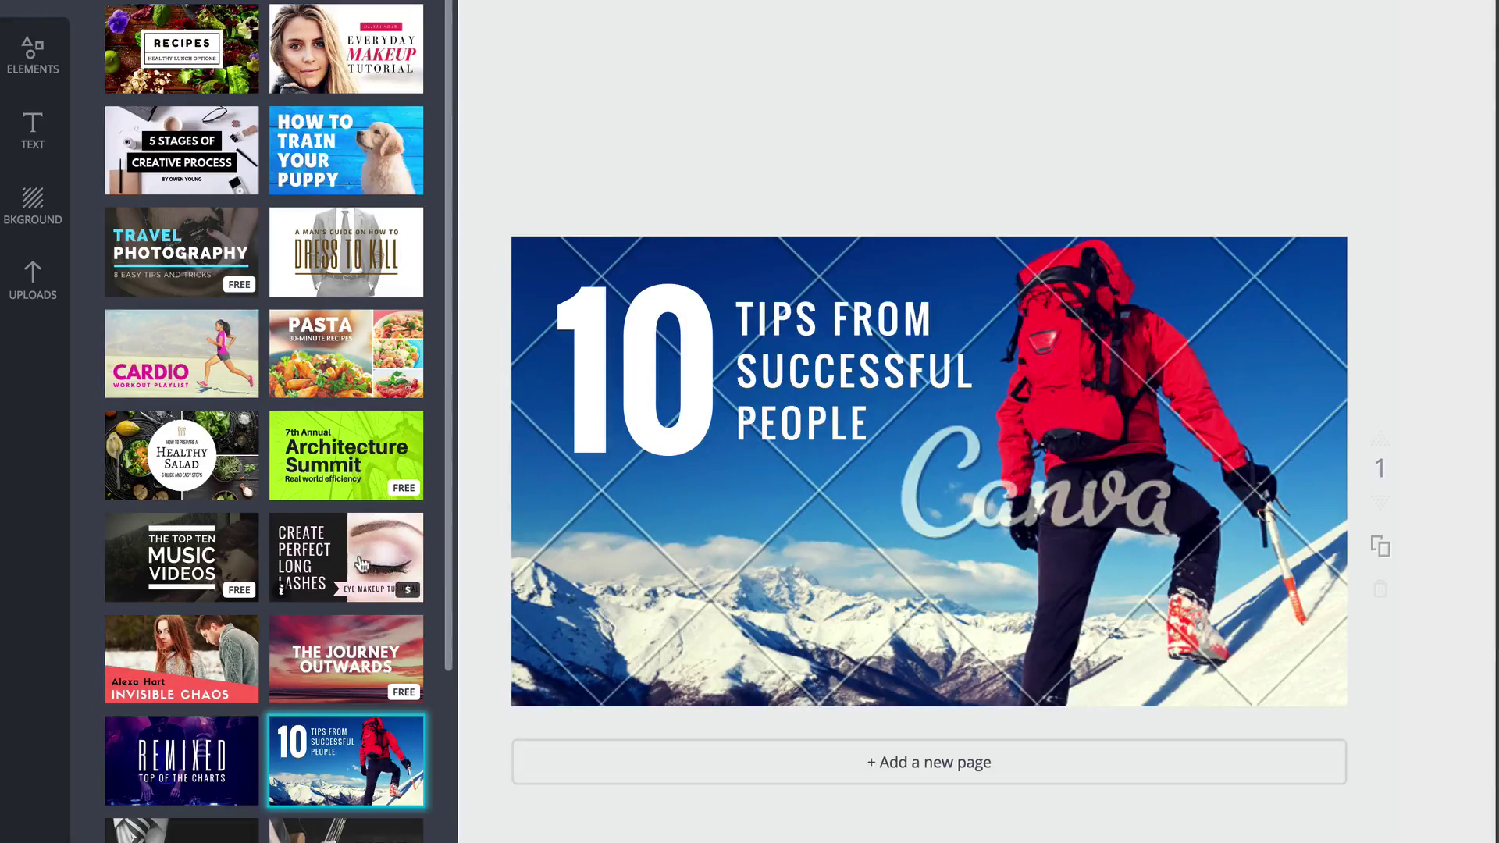
click(335, 560)
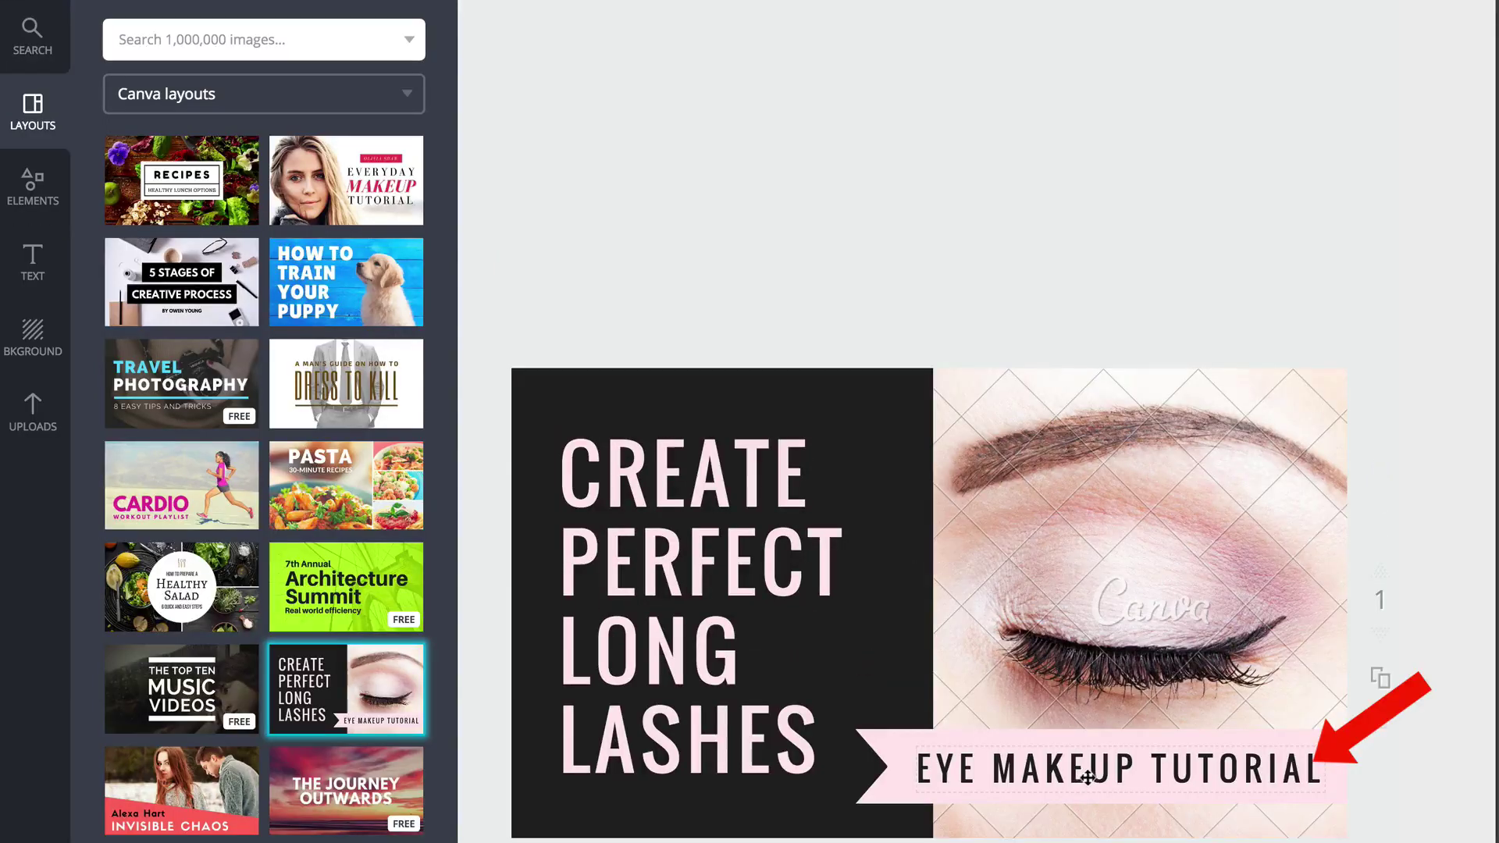
Delete the EYE MAKEUP TUTORIAL caption and the pink ribbon shape behind it
click(1087, 778)
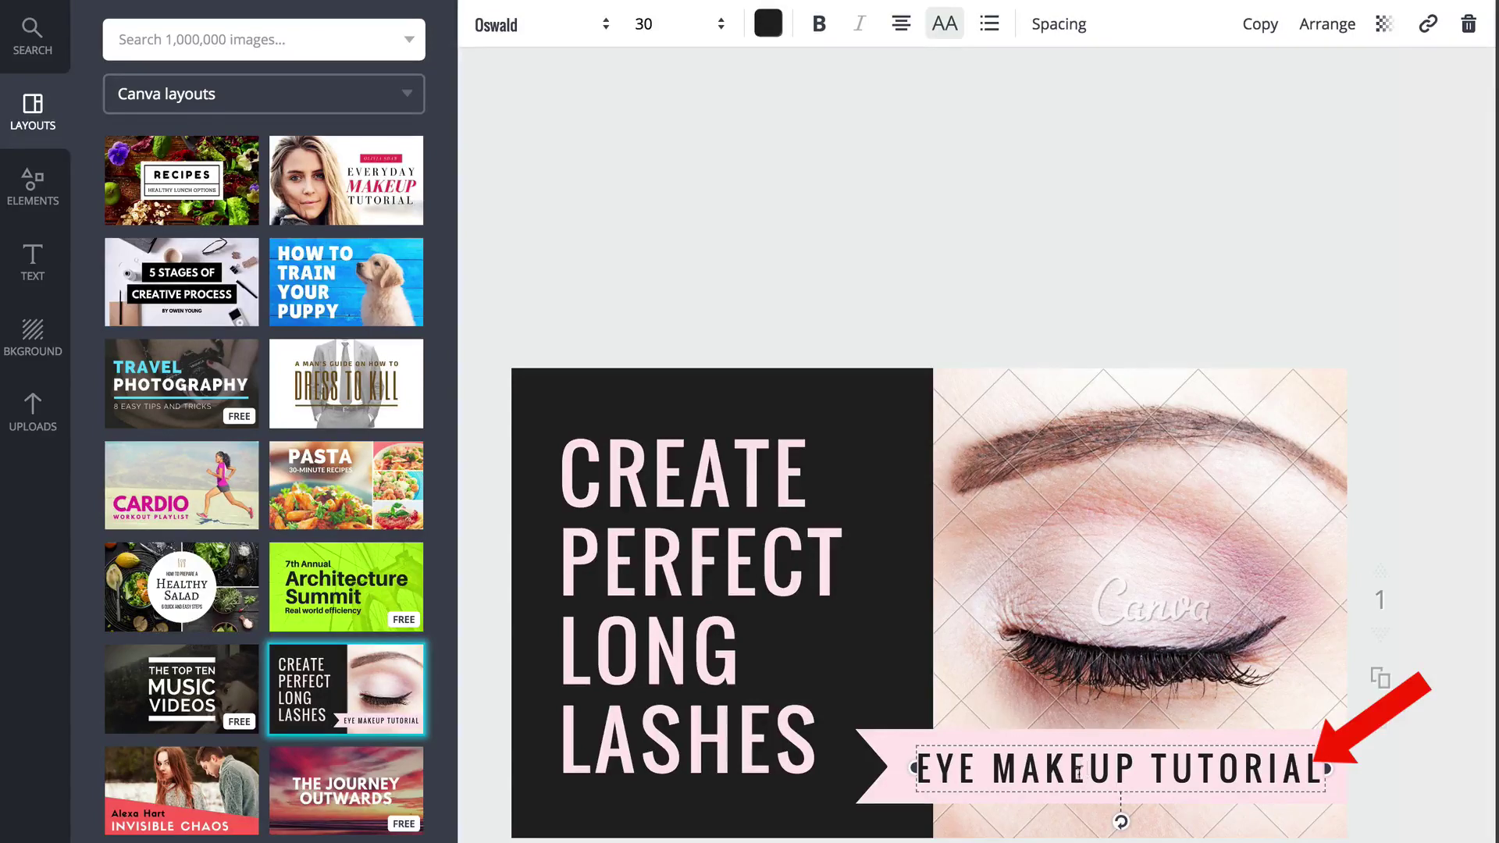
click(1468, 34)
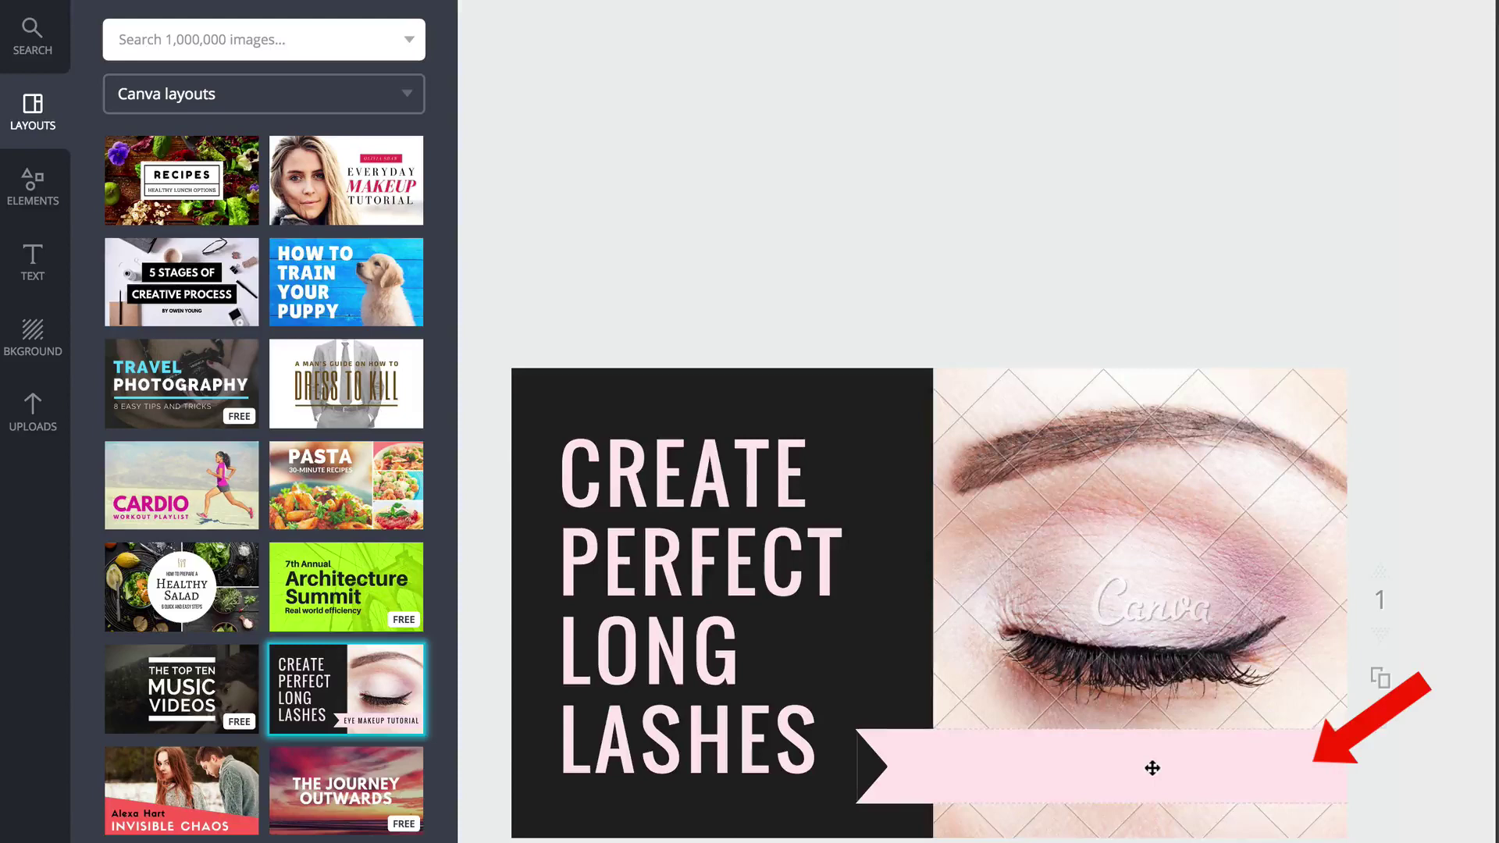
click(1168, 750)
click(1468, 34)
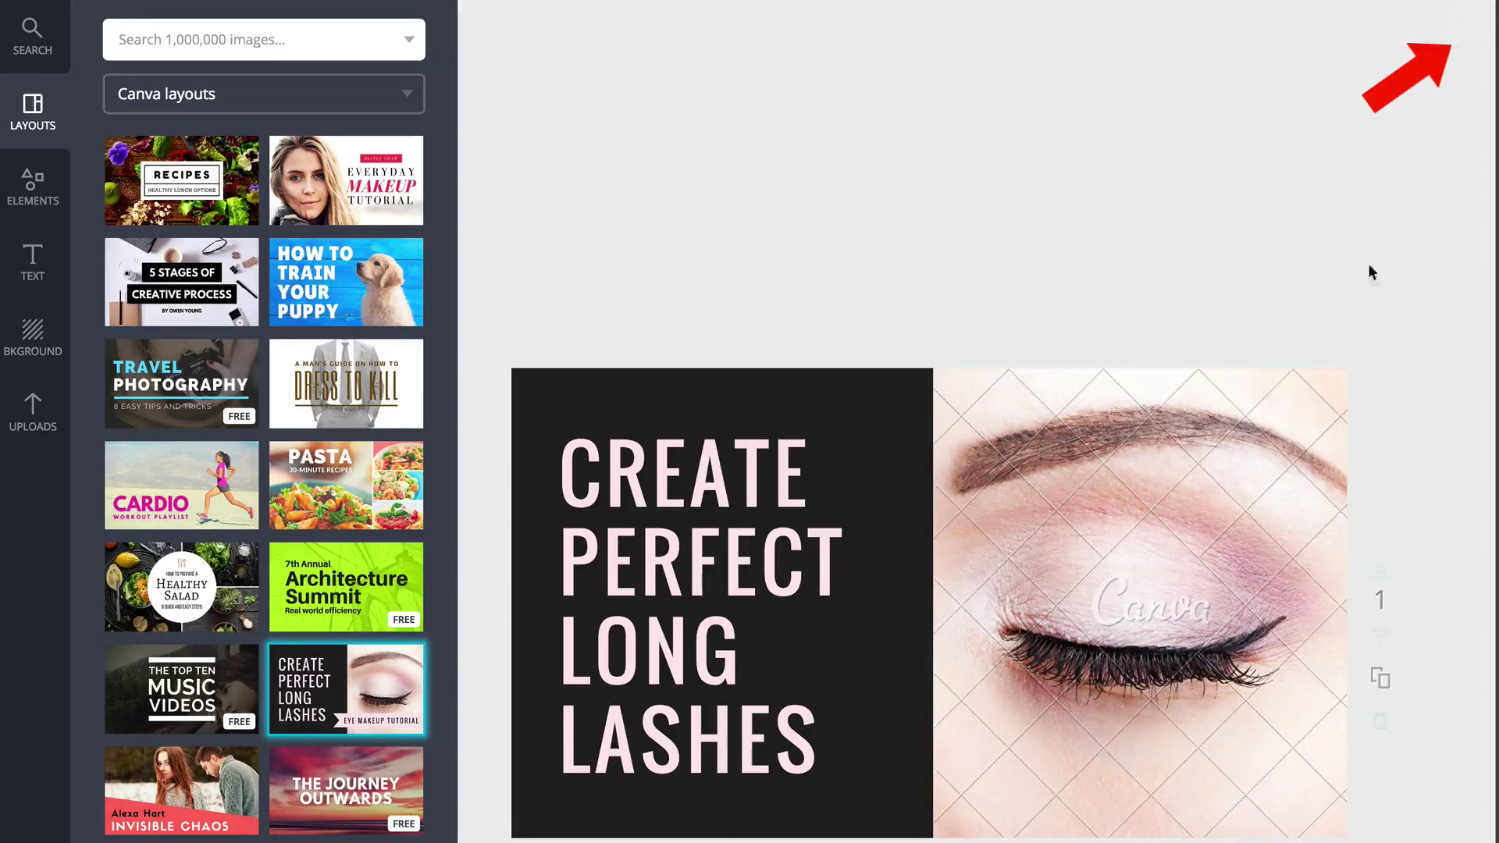
click(1187, 516)
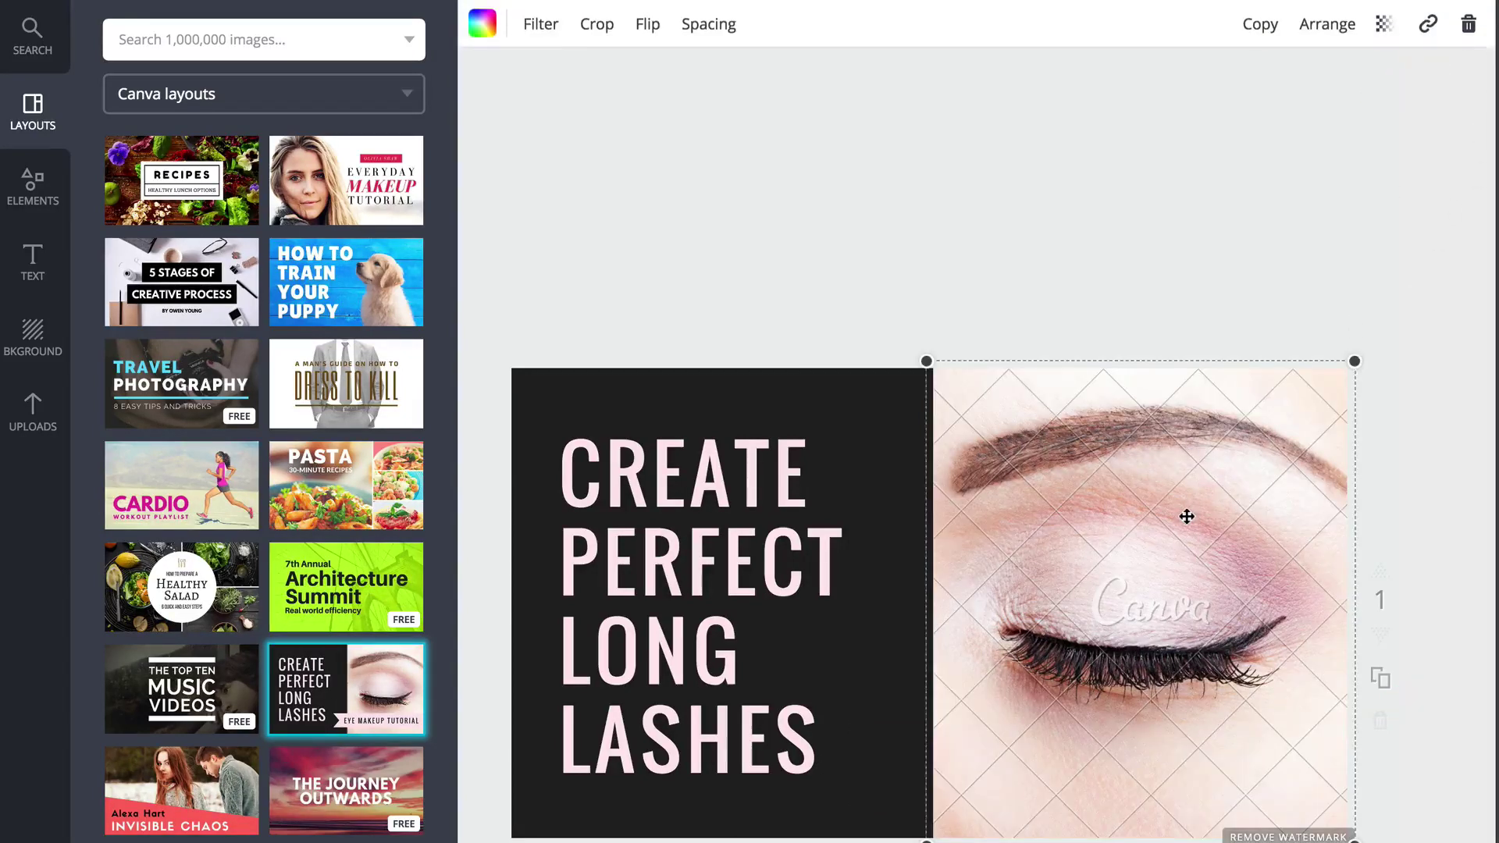
Swap the eye photo for the uploaded fishing photo, enlarged and repositioned to fill its frame
click(26, 442)
scroll(160, 391, down, 5)
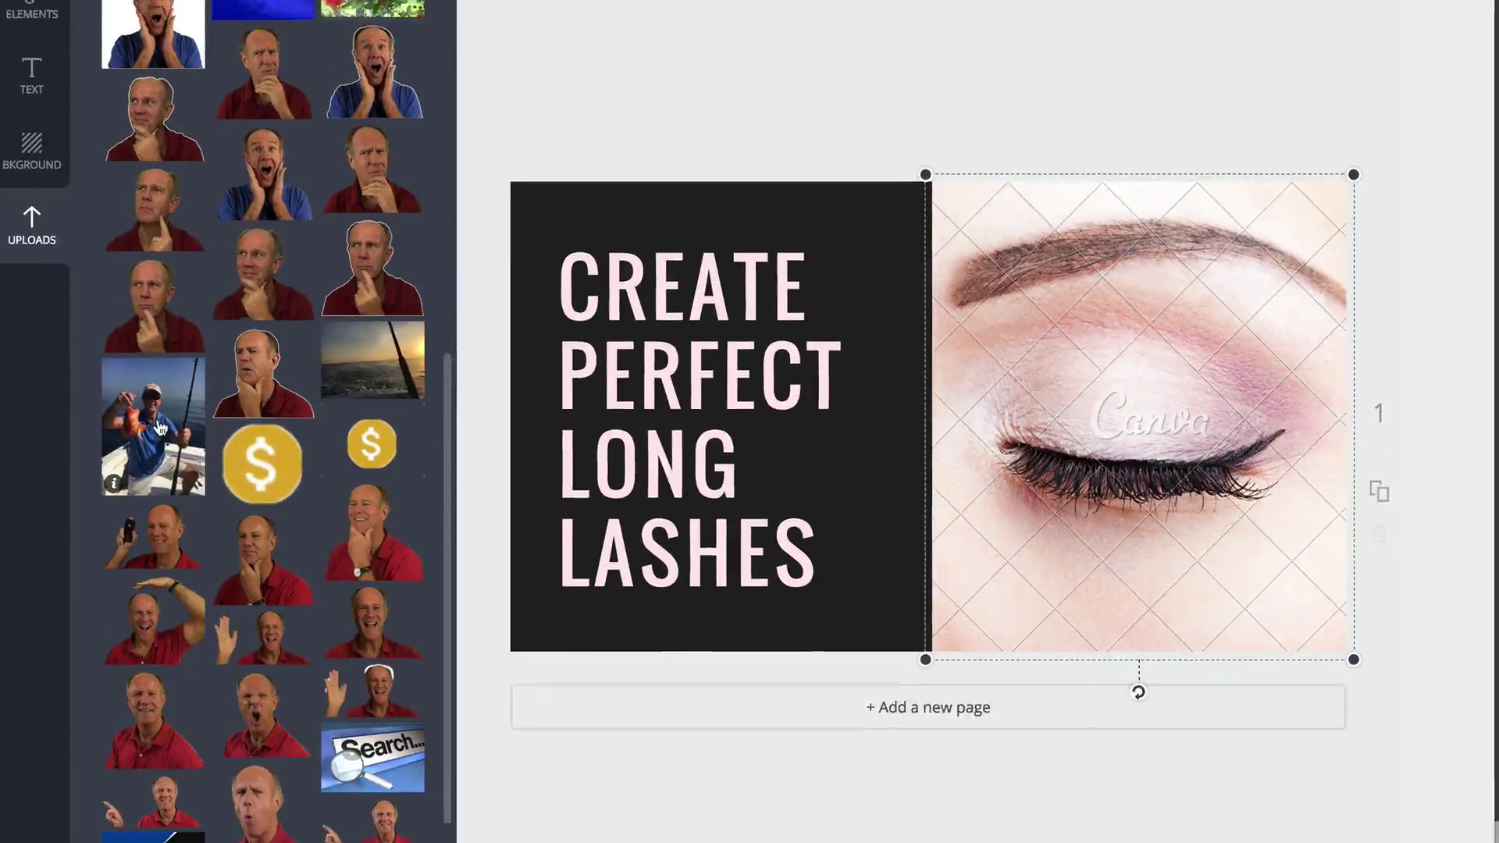
drag(159, 388, 1168, 387)
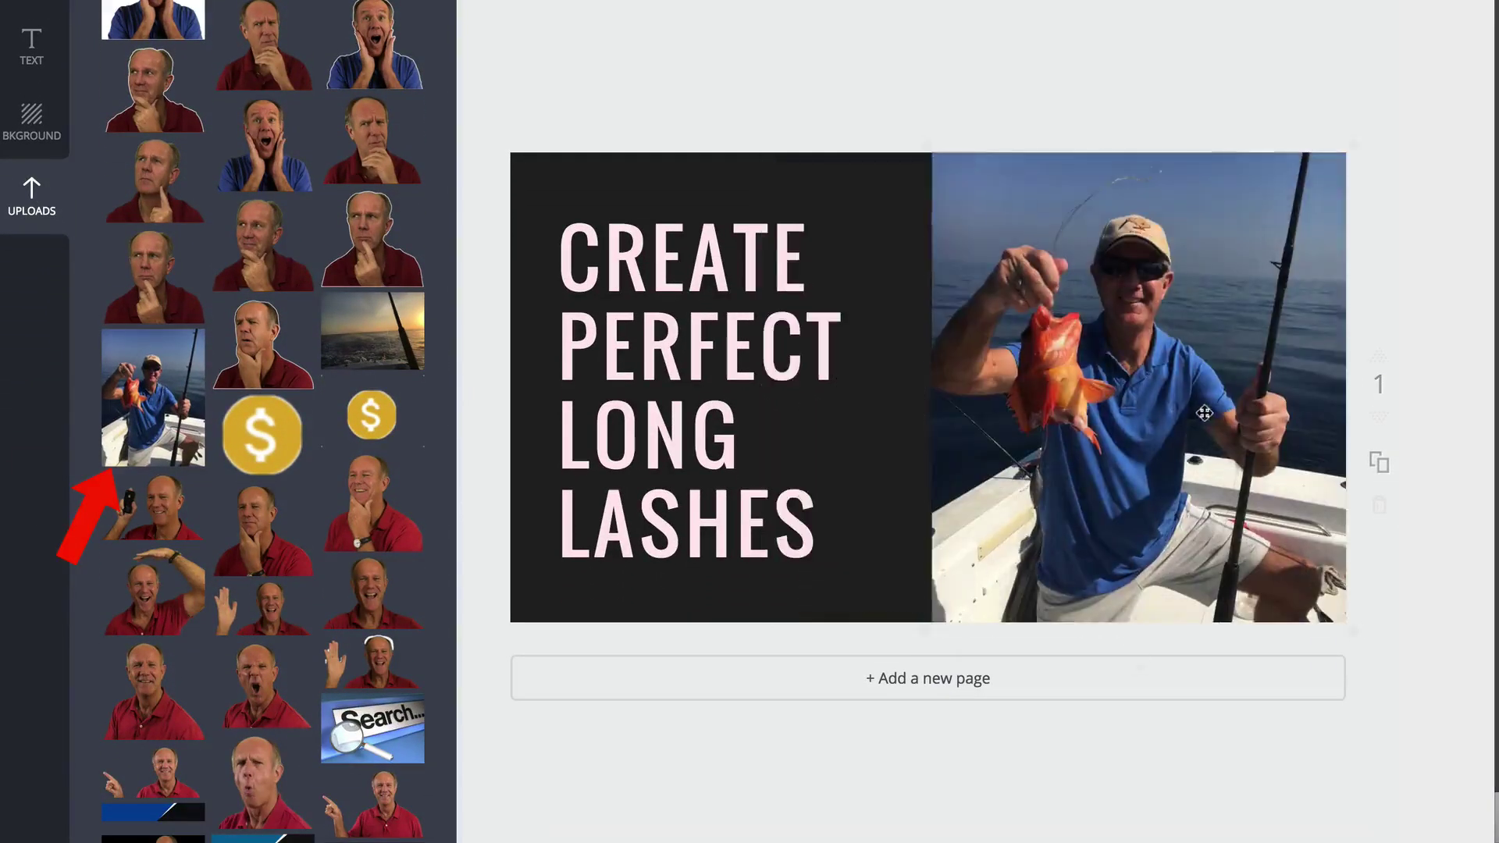
drag(927, 635, 827, 720)
drag(1146, 481, 1204, 444)
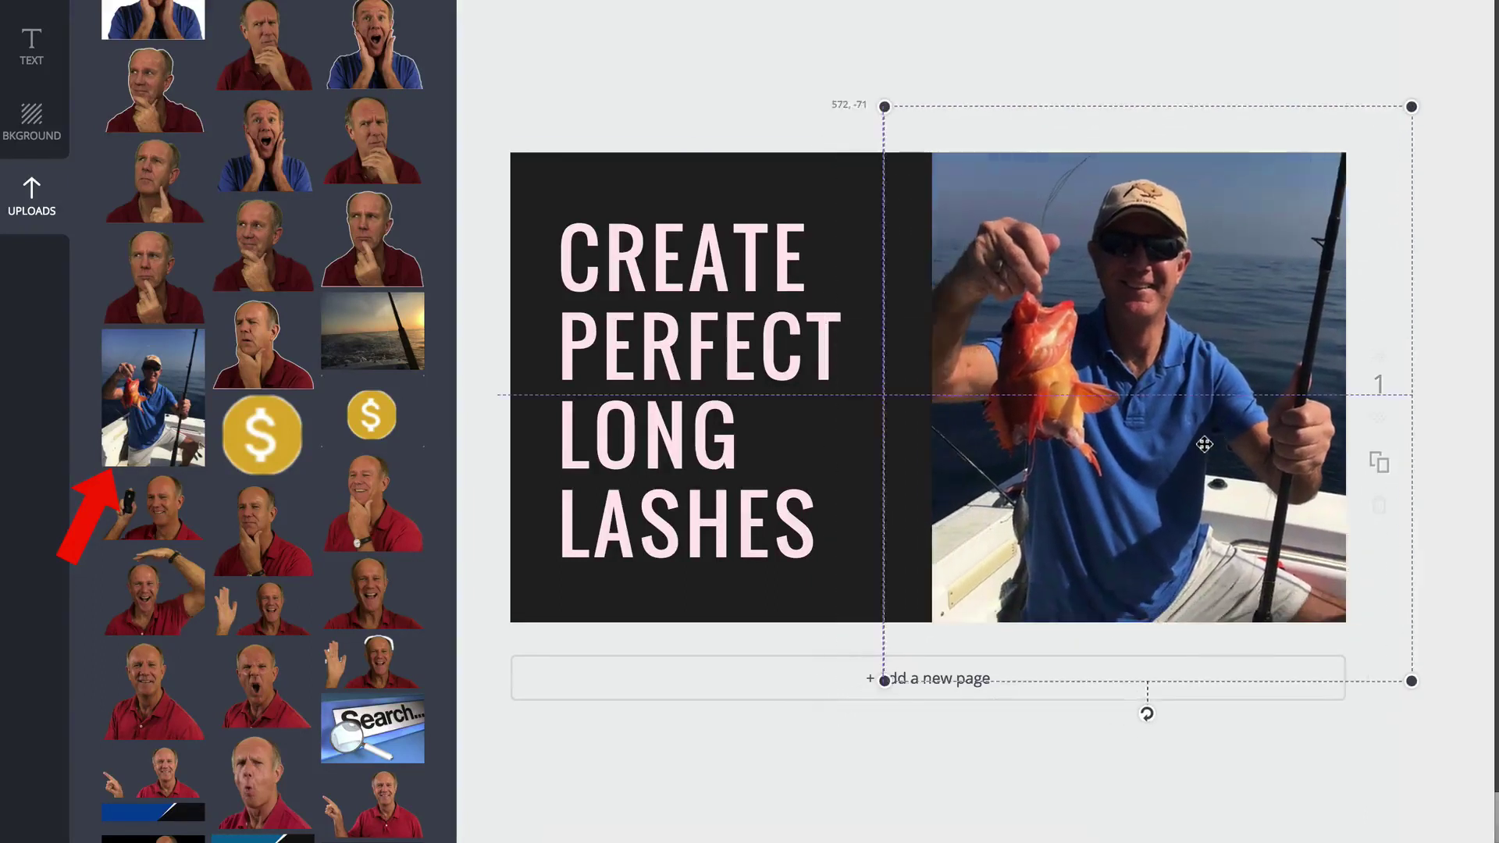
drag(889, 669, 861, 721)
click(671, 343)
click(657, 271)
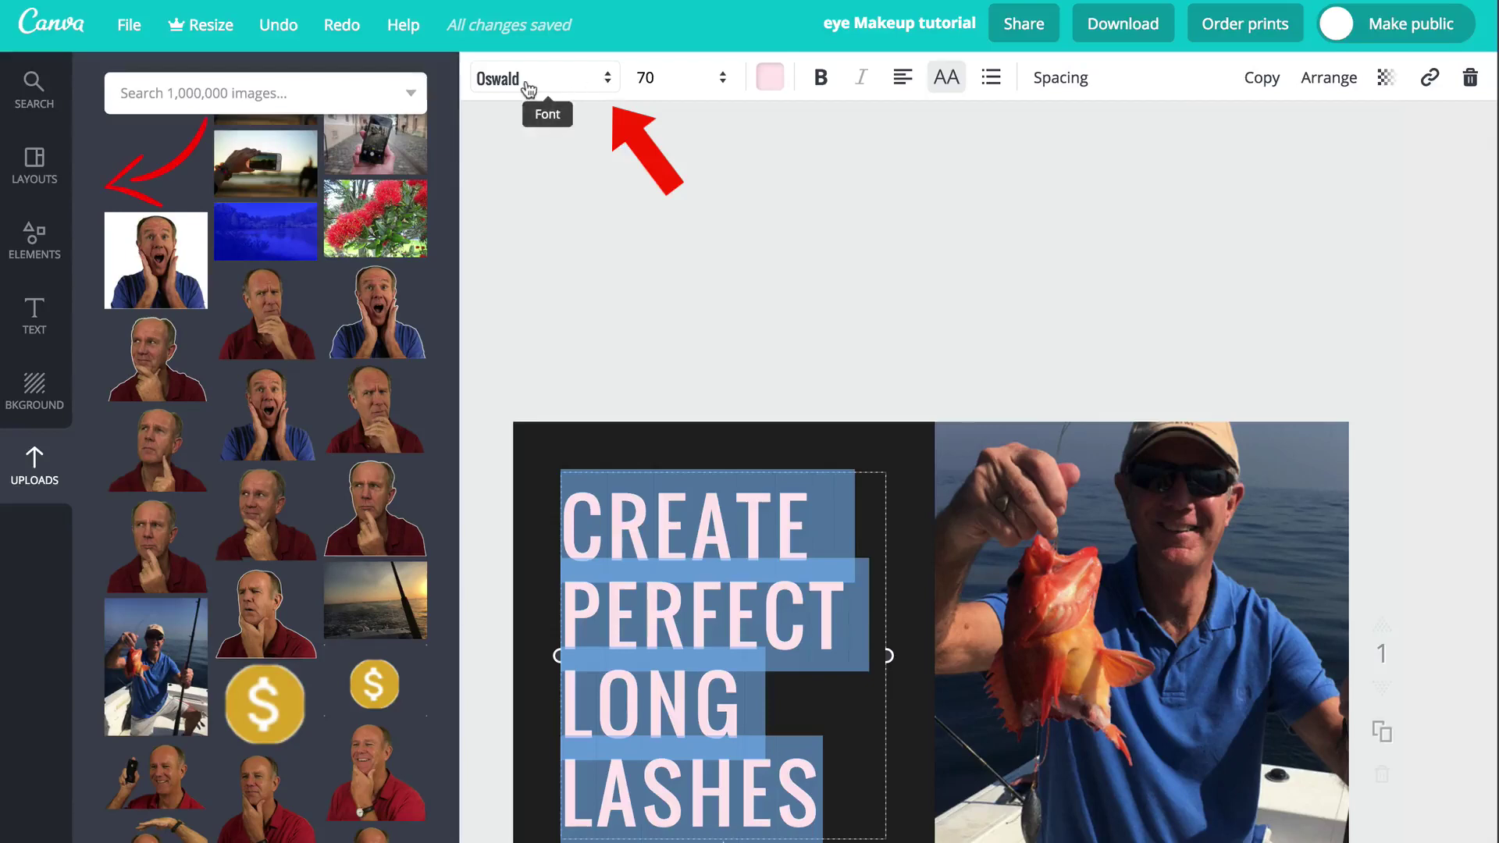
Restyle the headline in yellow Norwester at size 80 and nudge it slightly down
click(606, 86)
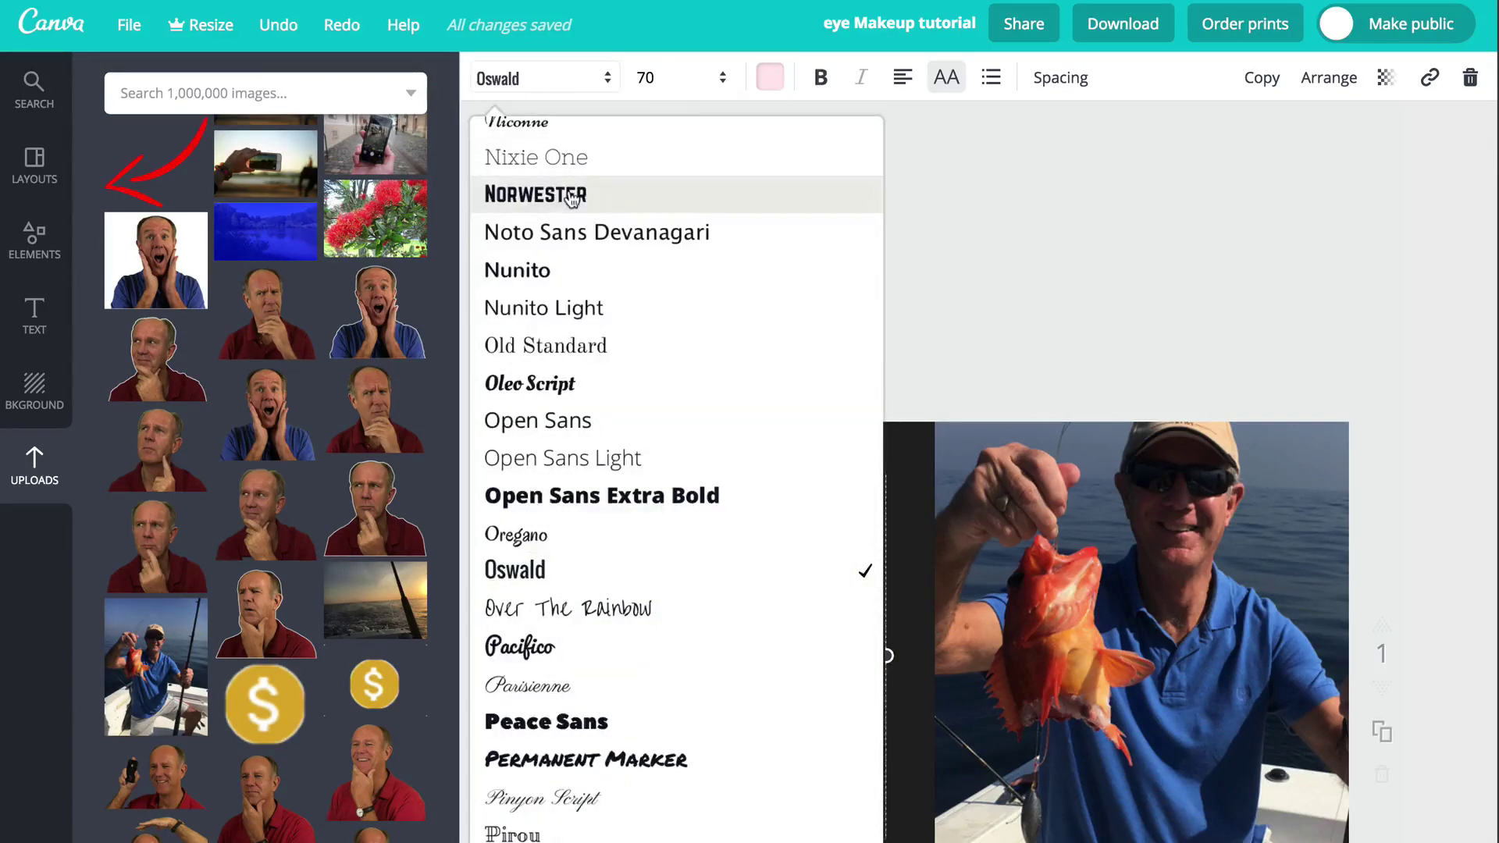
click(536, 194)
click(771, 81)
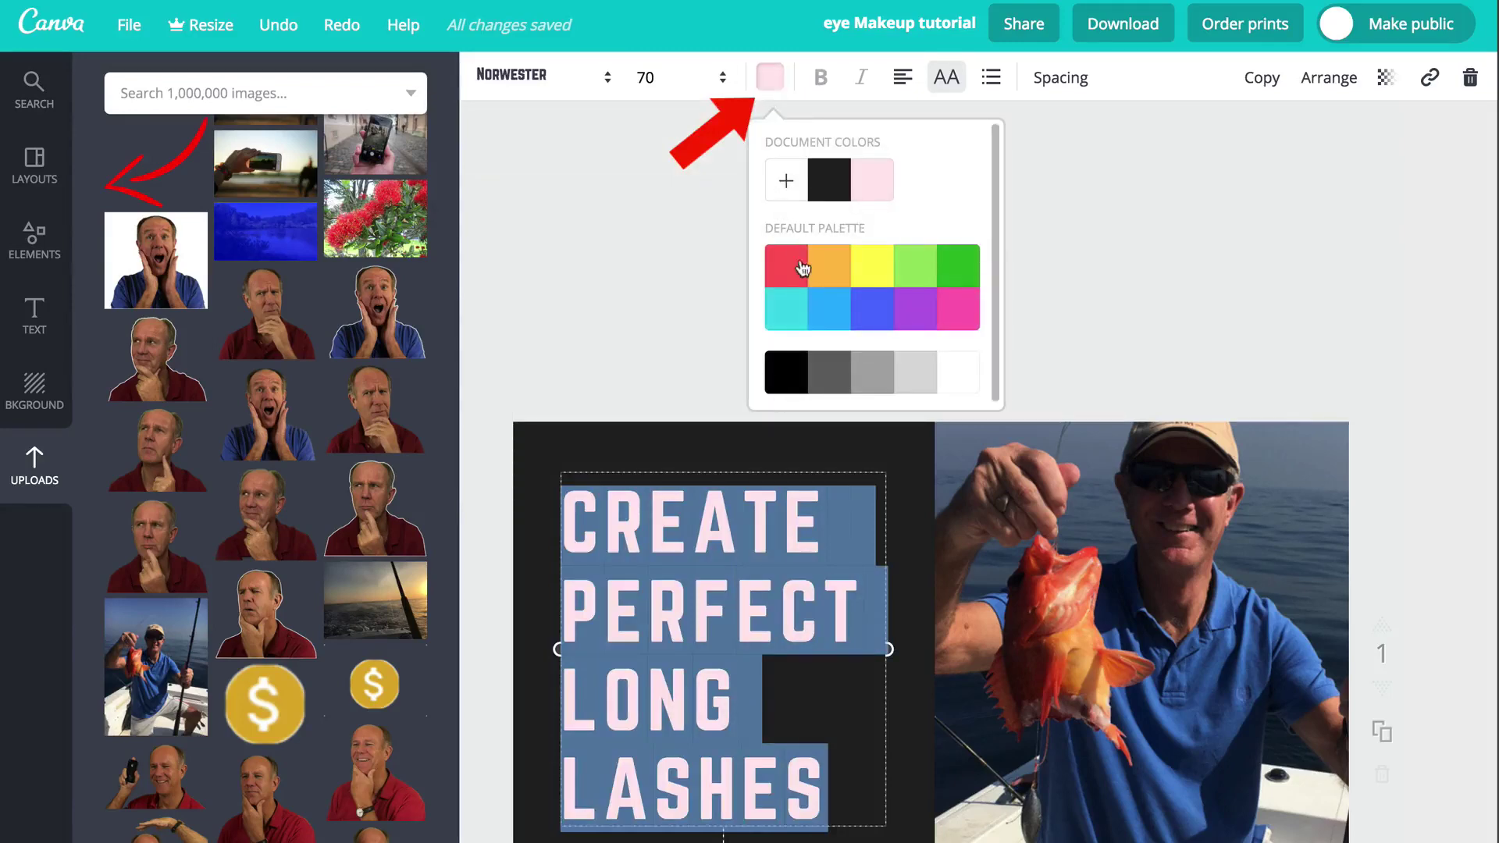
click(867, 273)
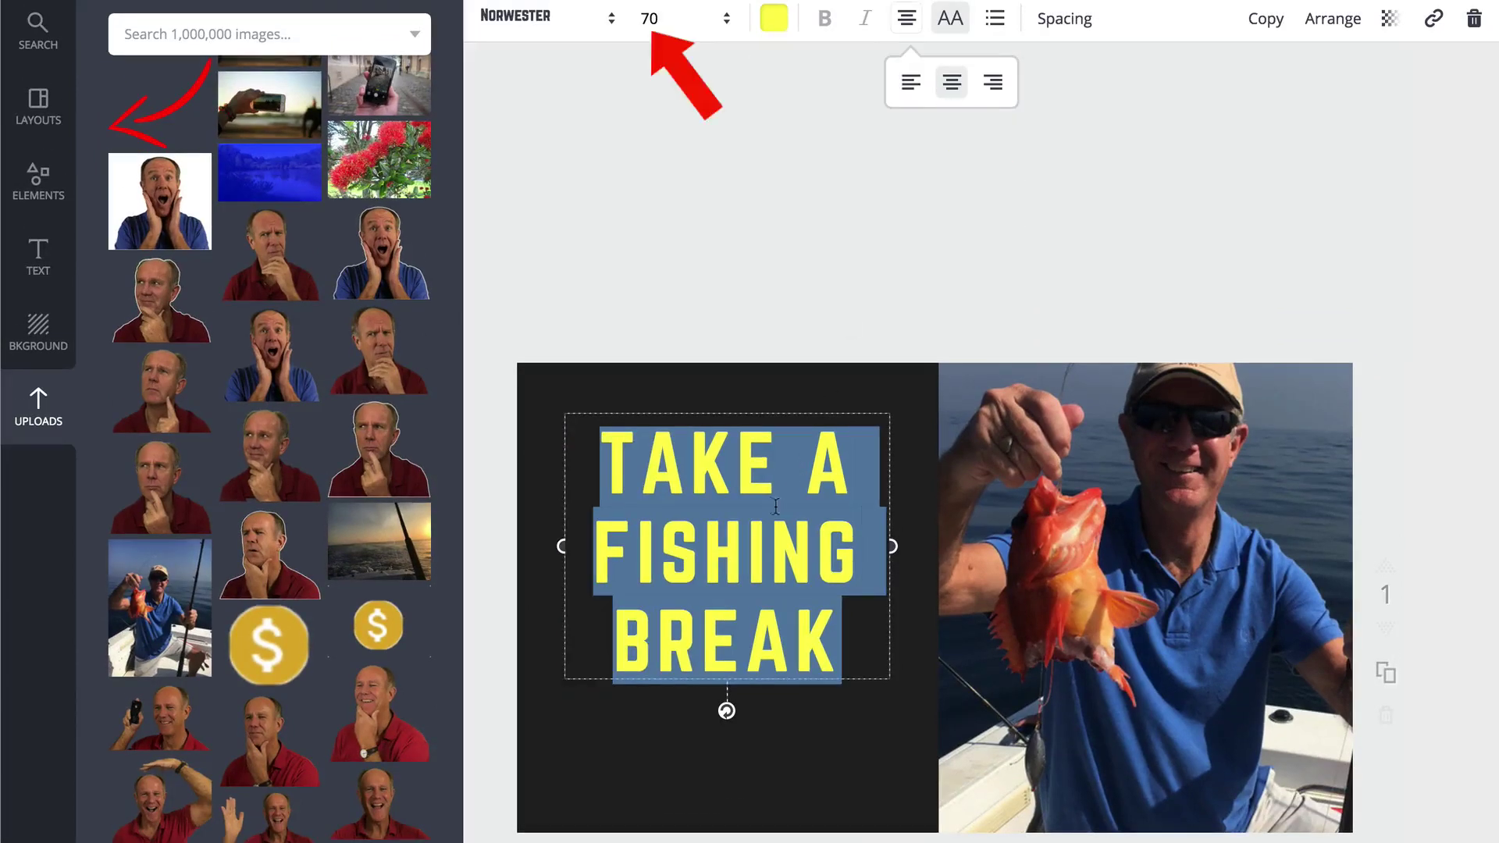
click(725, 24)
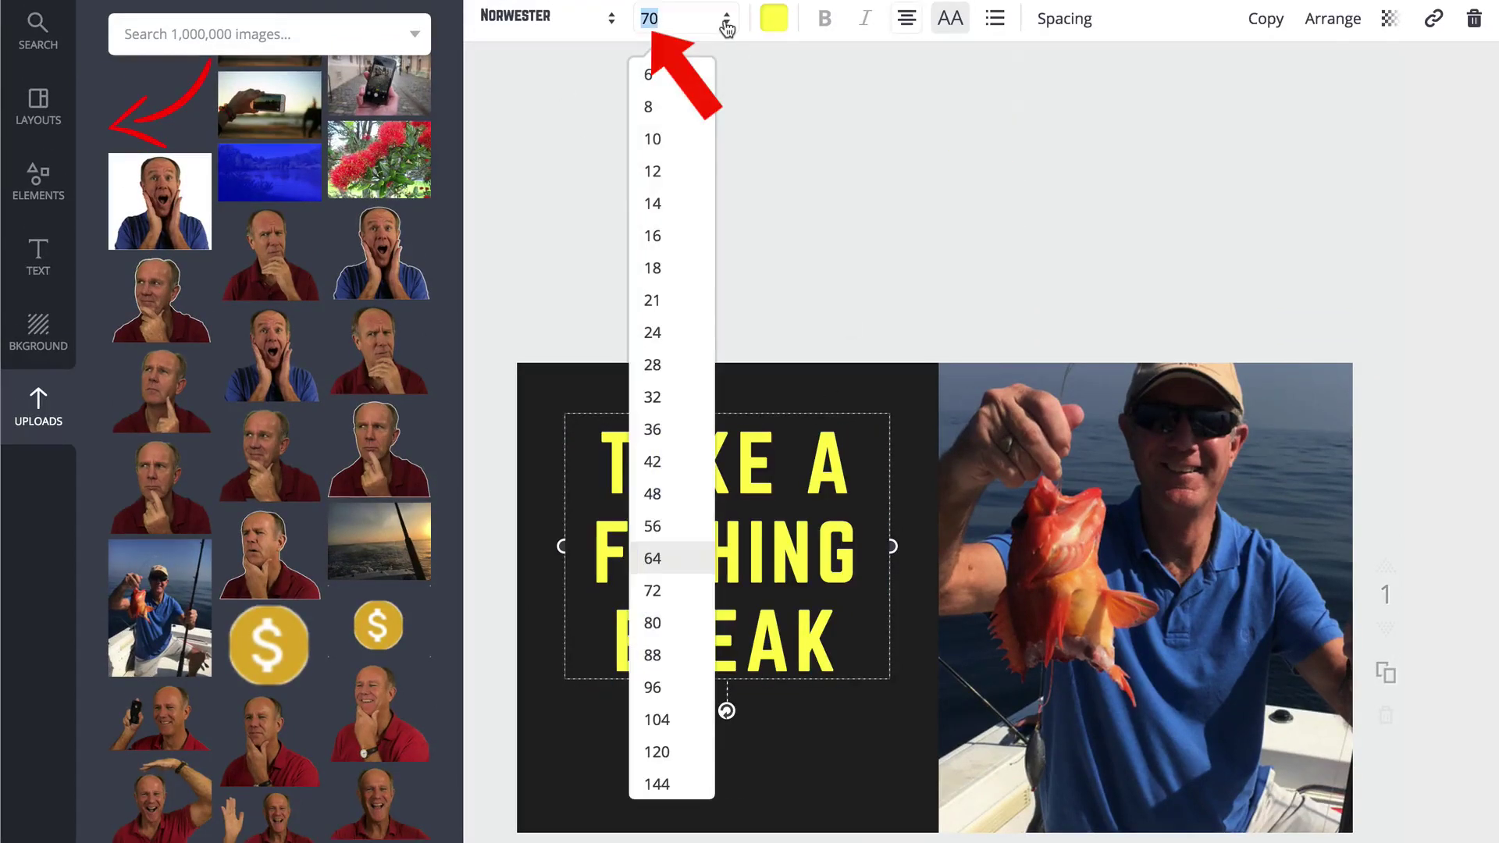
click(679, 623)
drag(763, 299, 727, 325)
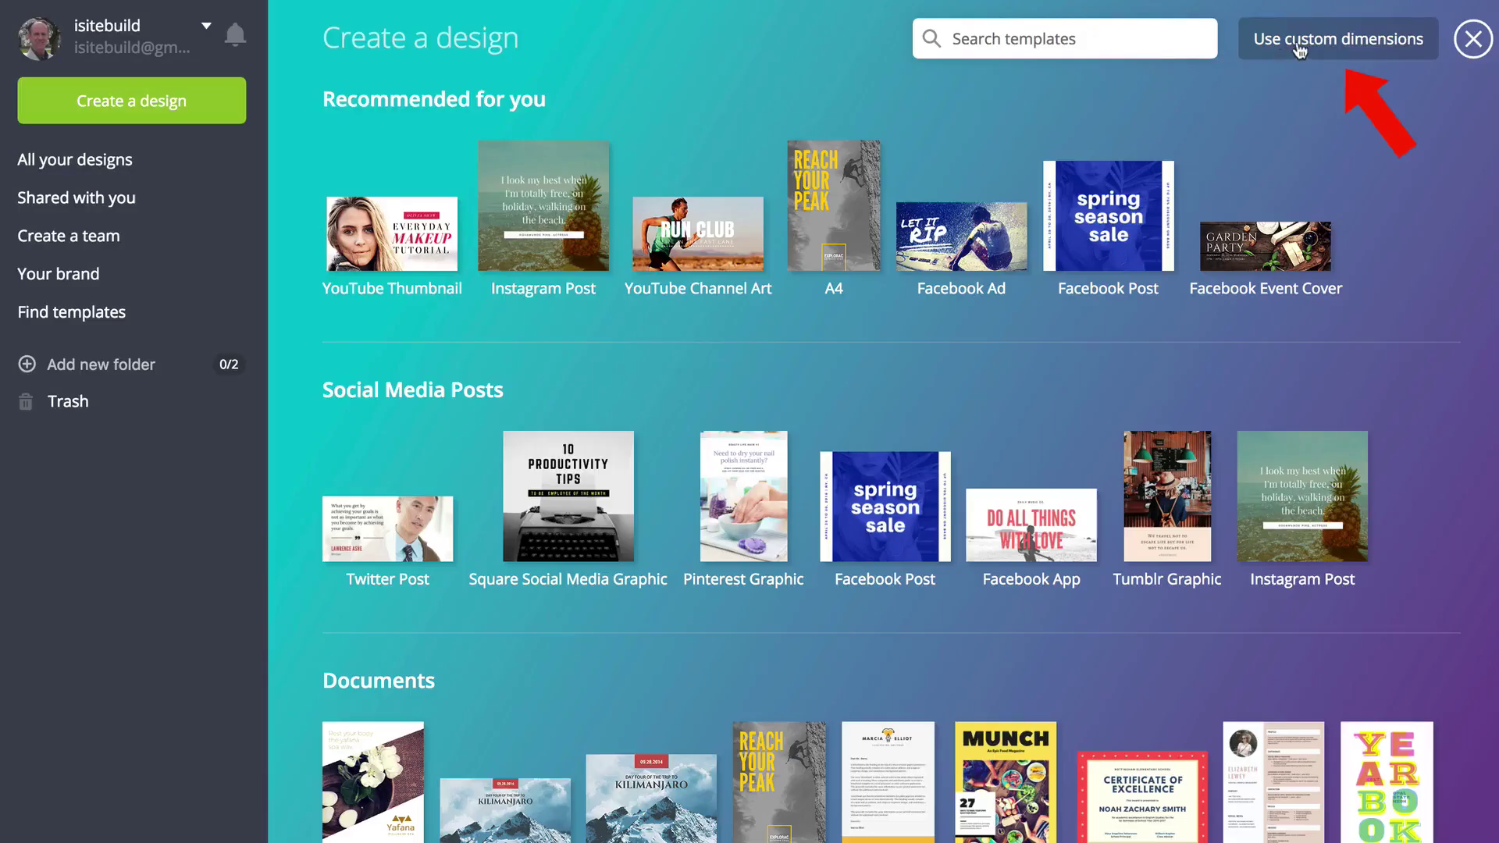
Create a blank custom-size design of 1920 × 1080 px
click(1305, 49)
text(1920)
key(Tab)
text(1080)
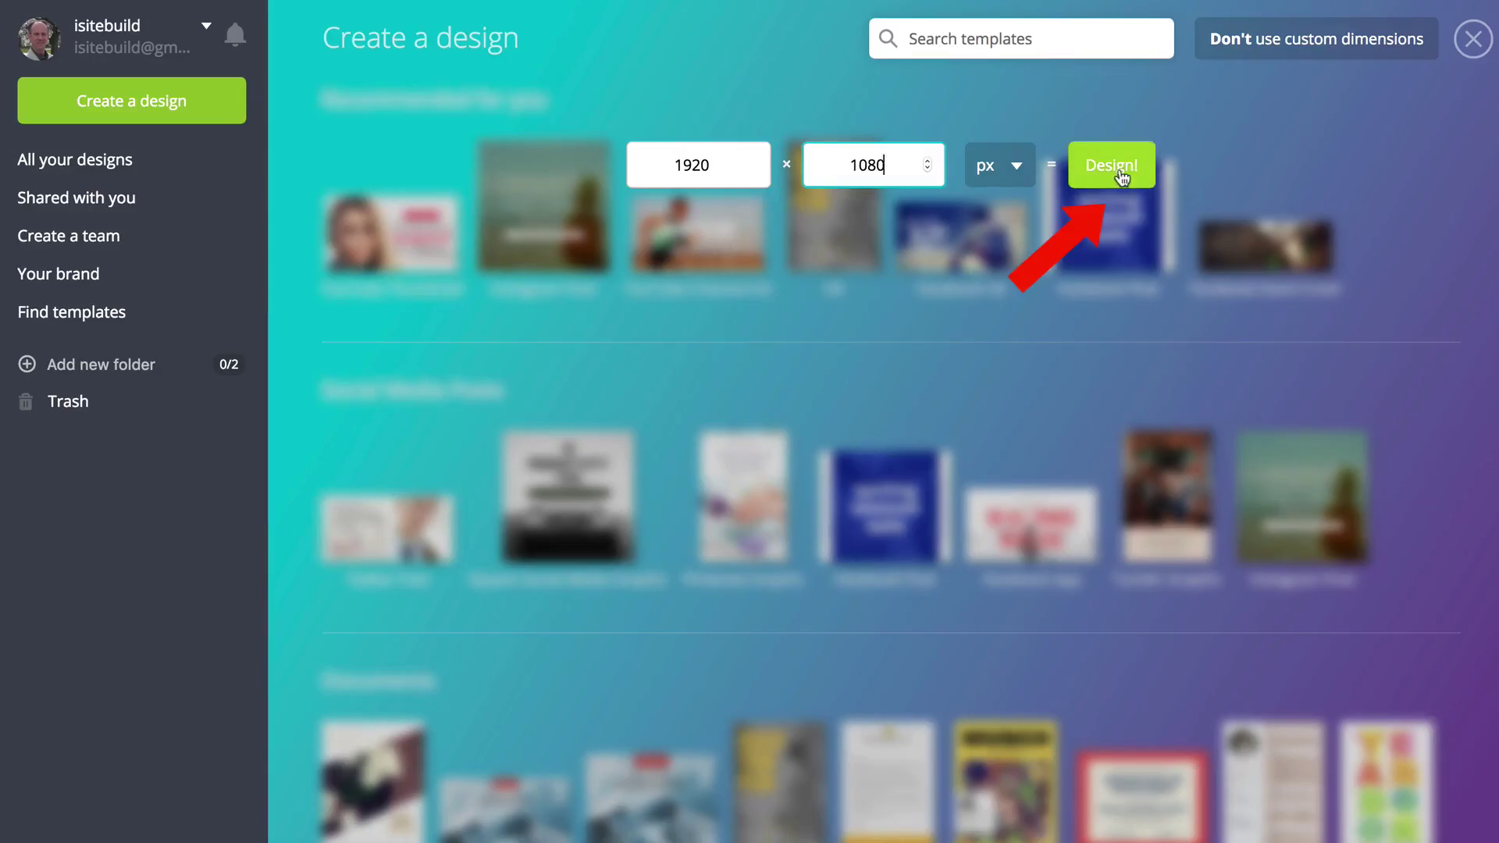
key(Return)
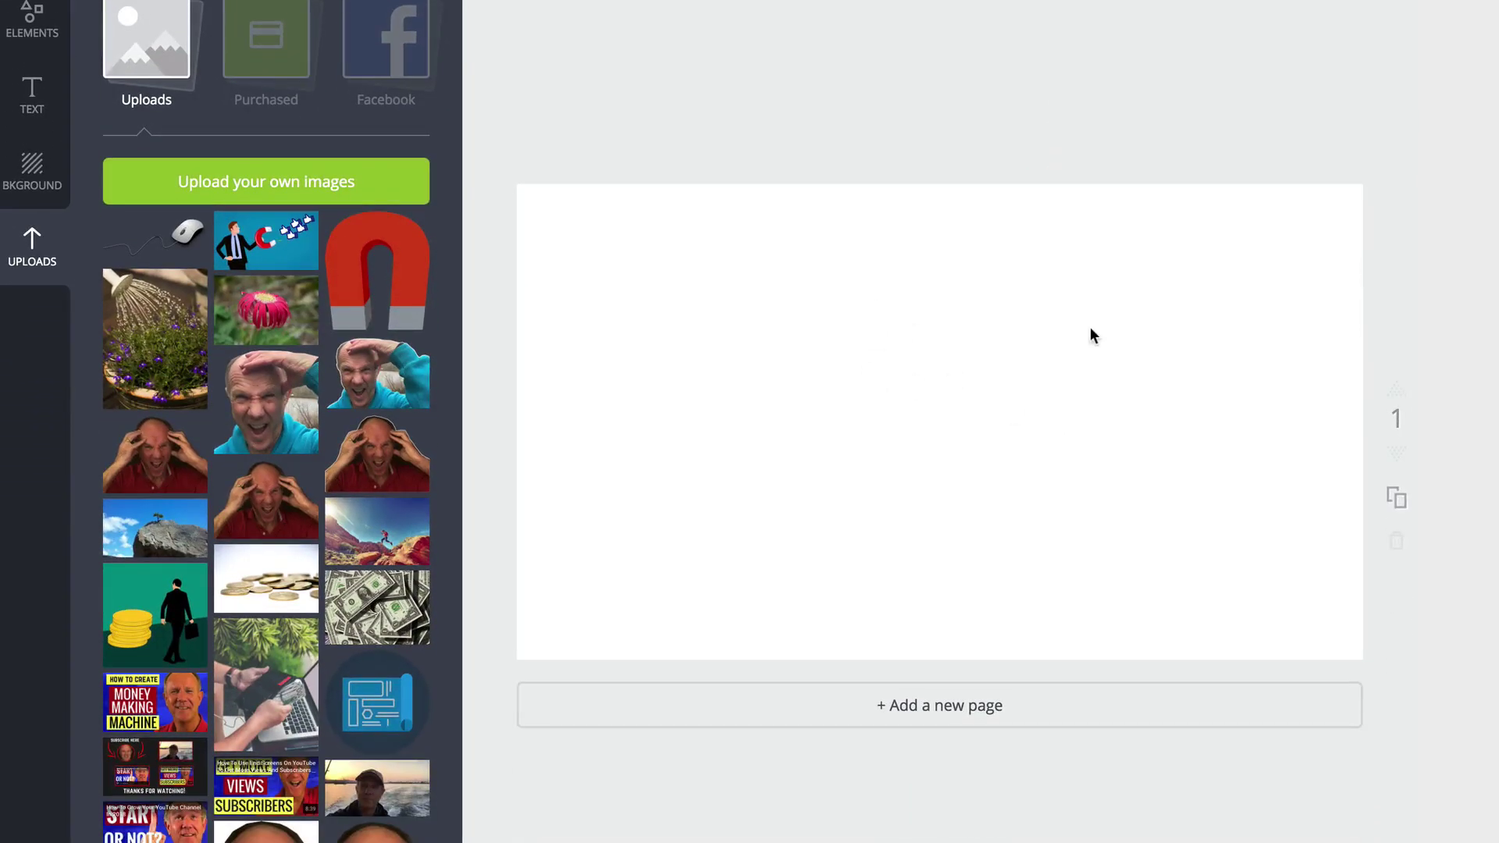
Add the uploaded lake photo and enlarge it to cover the page
scroll(409, 622, down, 15)
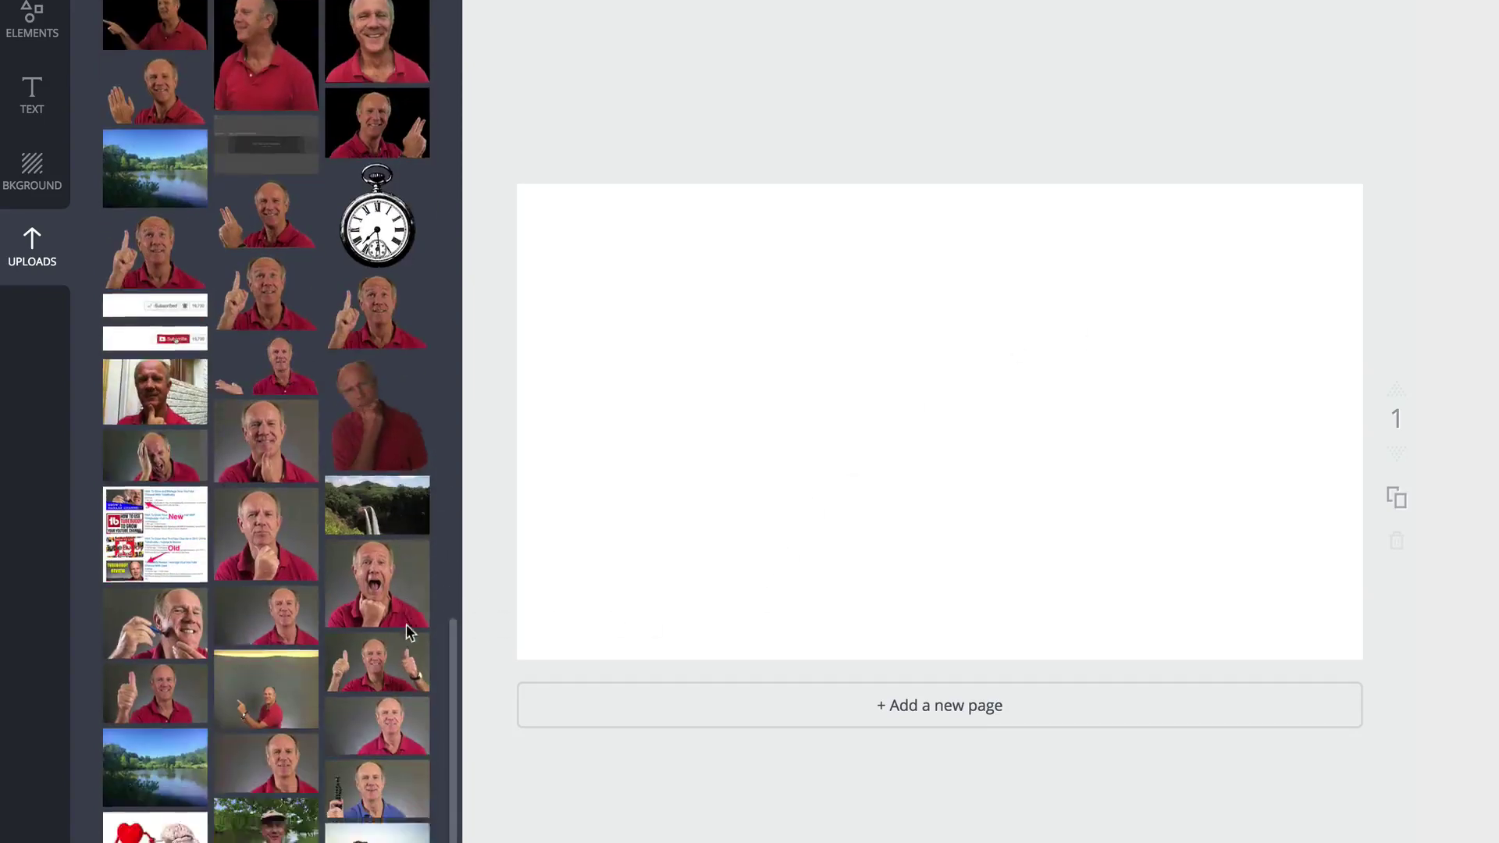
click(166, 338)
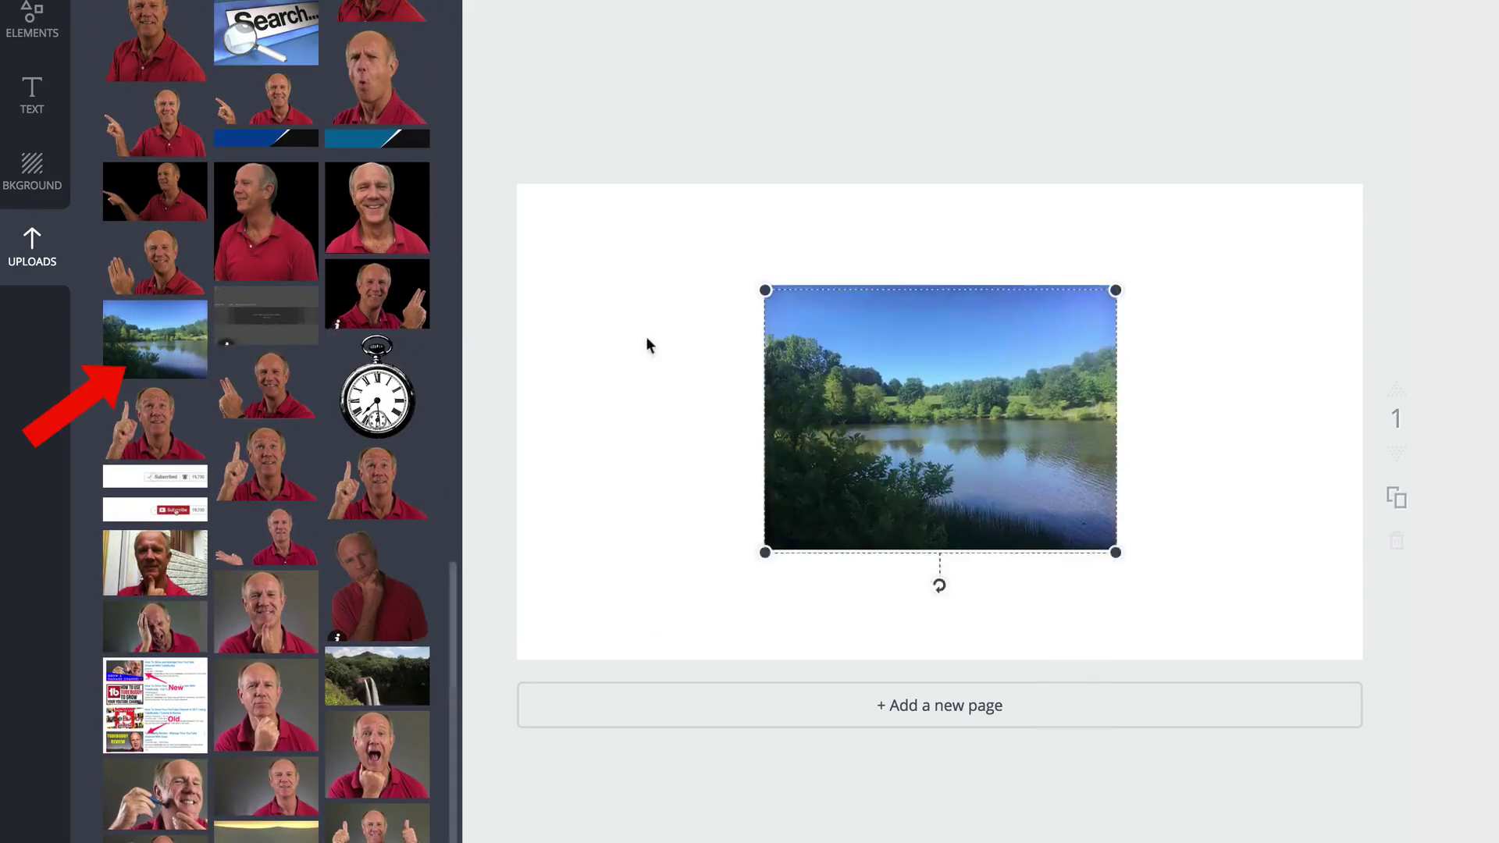
drag(1113, 293, 1406, 218)
drag(1347, 554, 1371, 579)
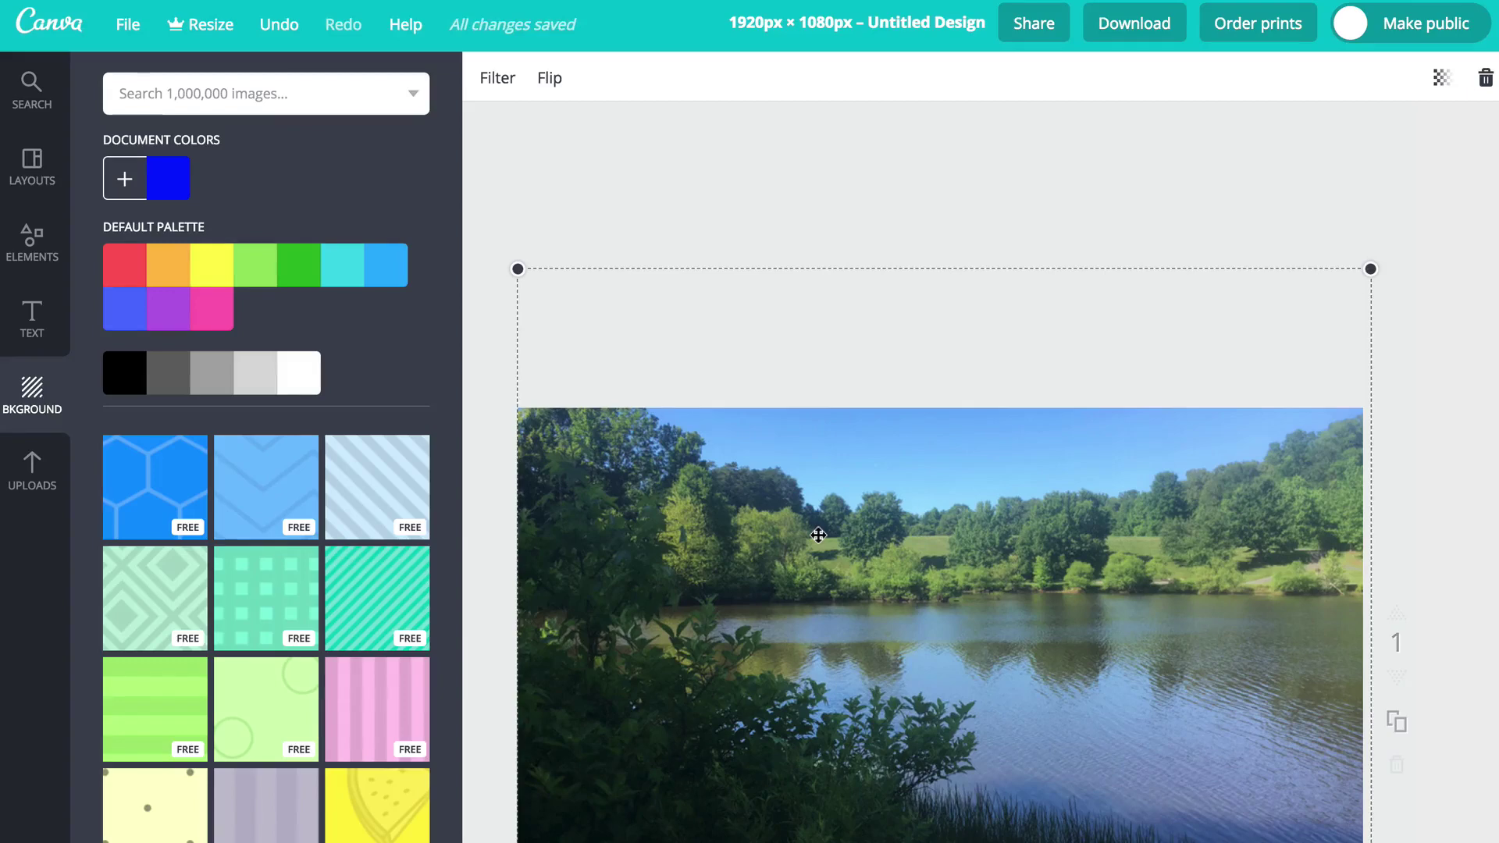
Place a square shape over the lake photo and colour it blue
click(22, 250)
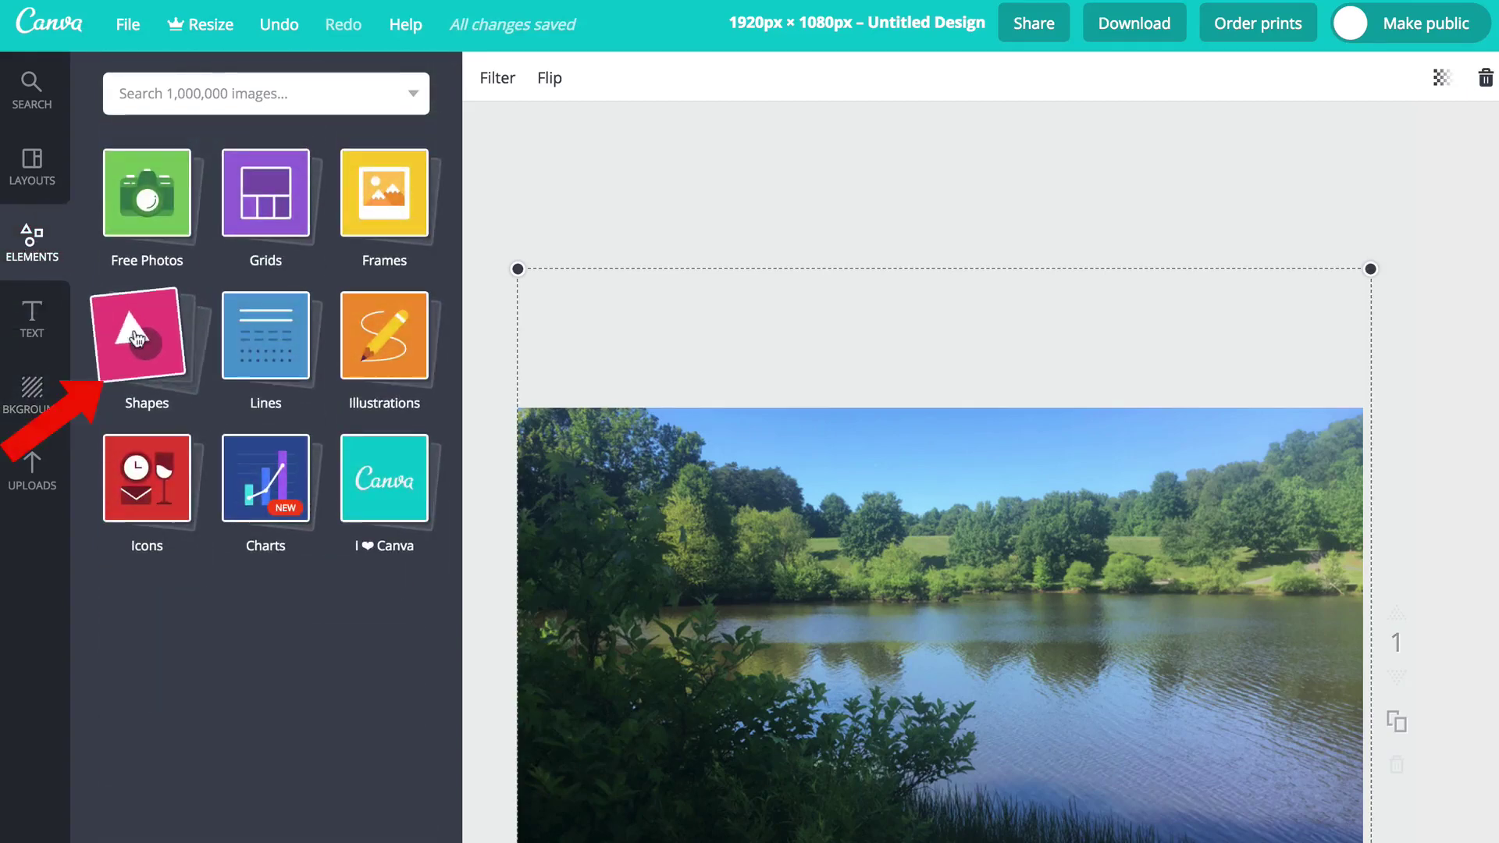
click(147, 336)
drag(157, 512, 989, 596)
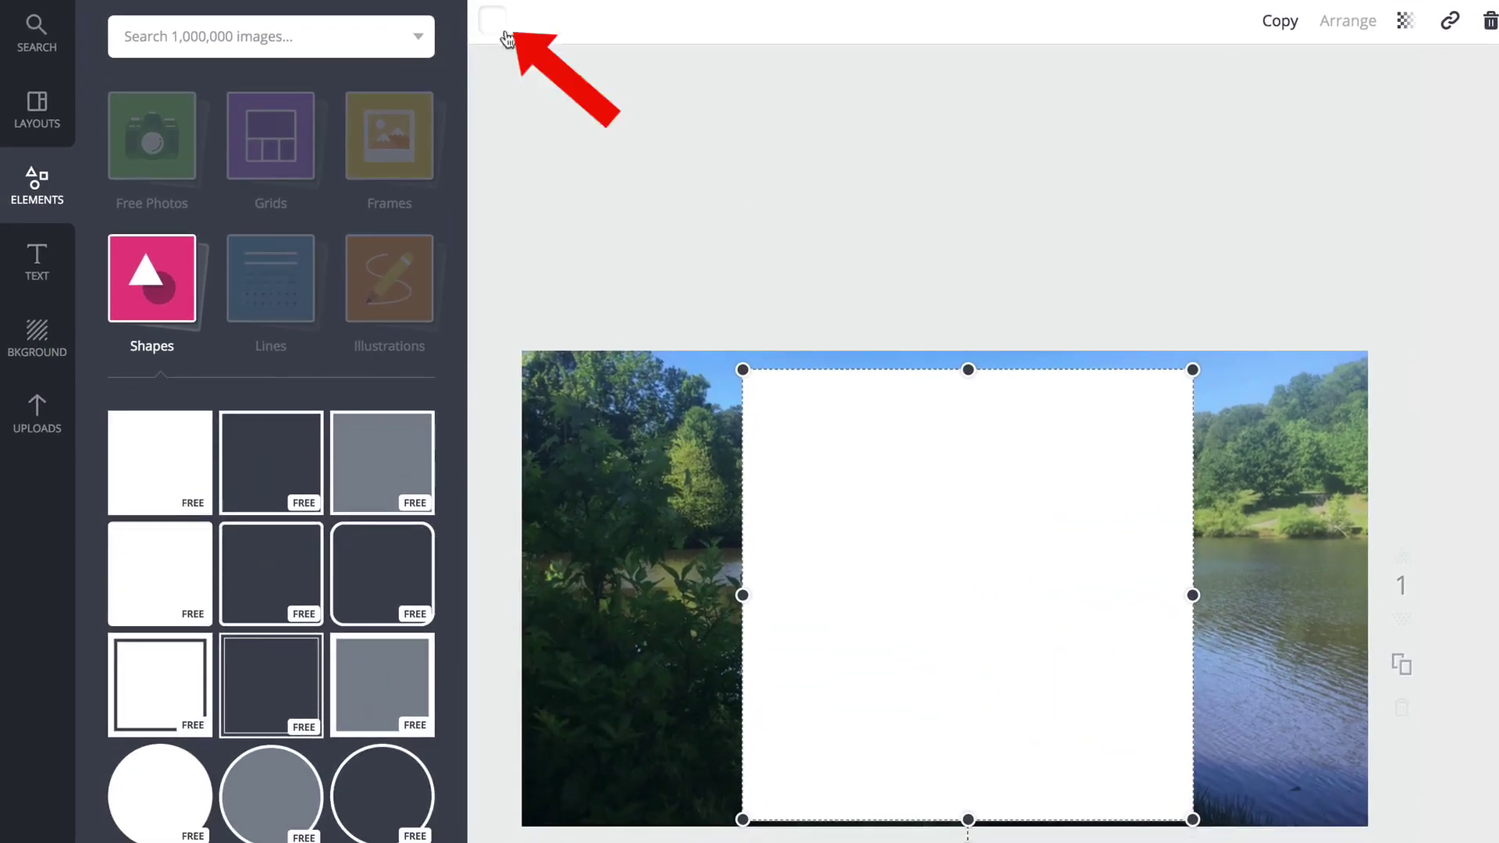
click(500, 29)
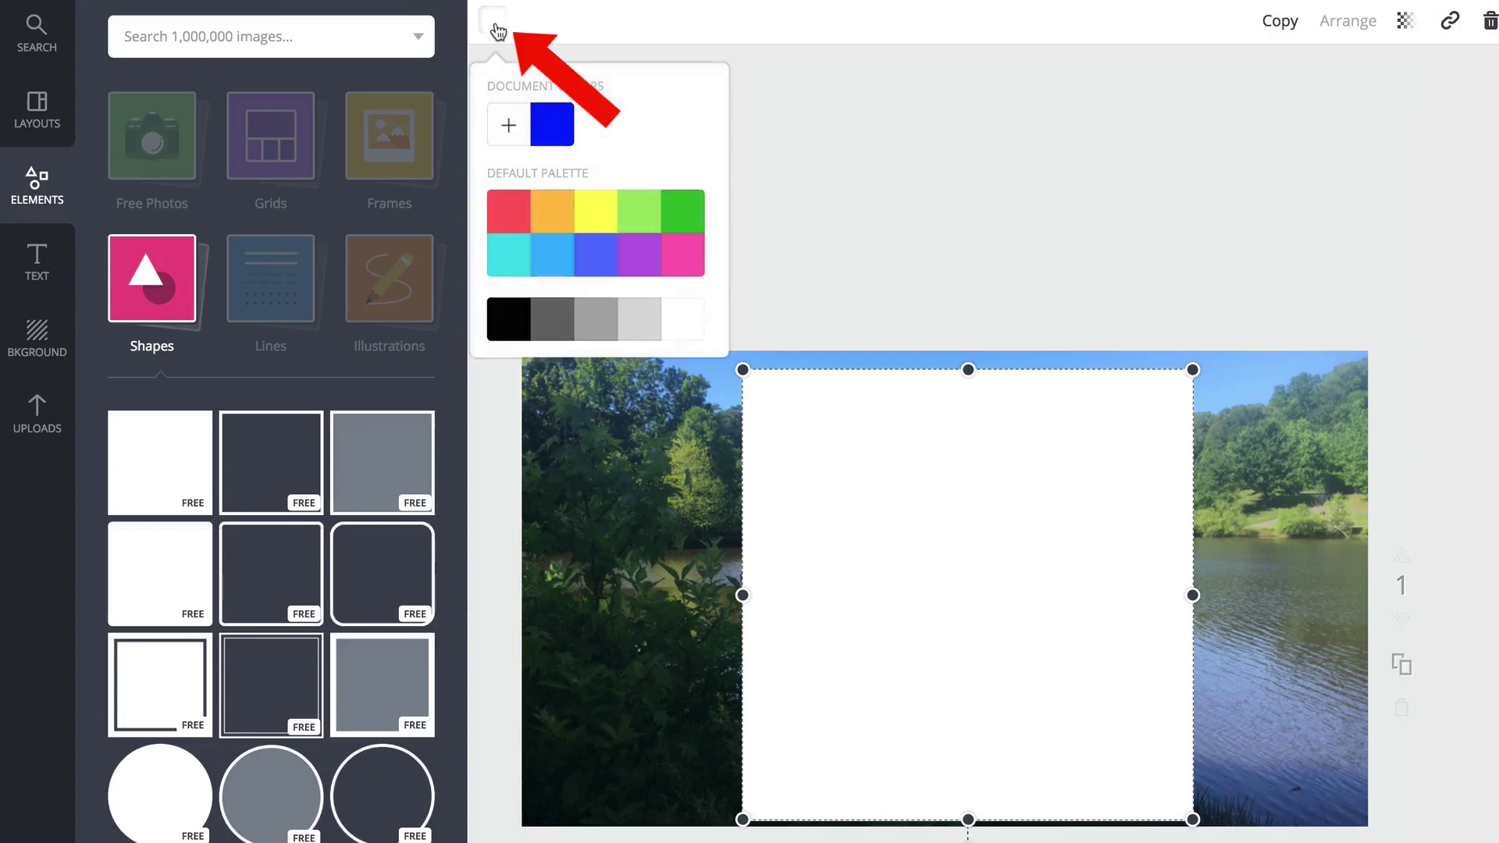
click(569, 138)
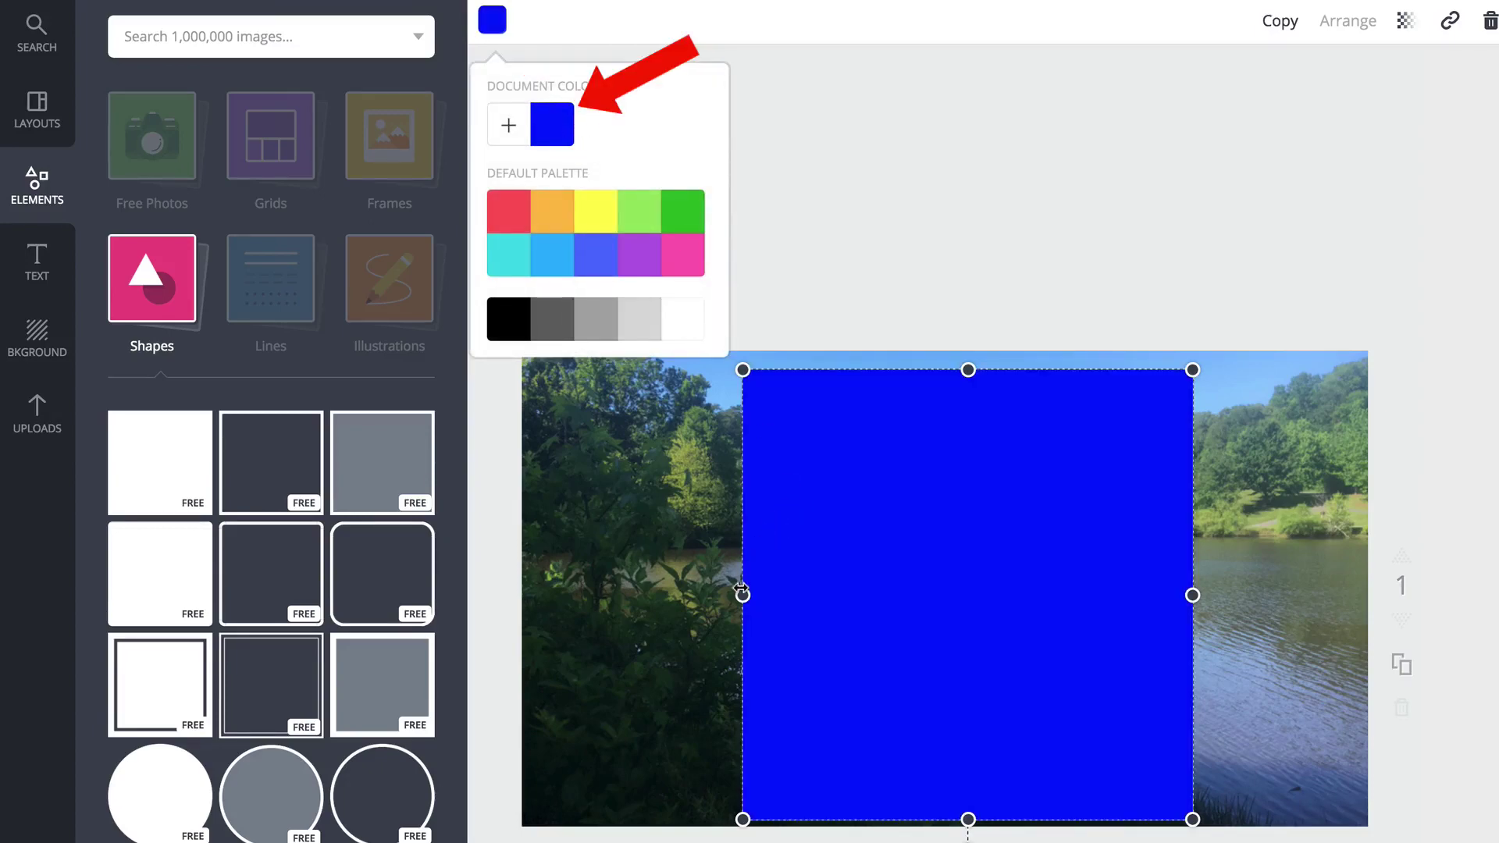
Stretch the blue square over the whole page and set its transparency to about 53
drag(743, 595, 509, 596)
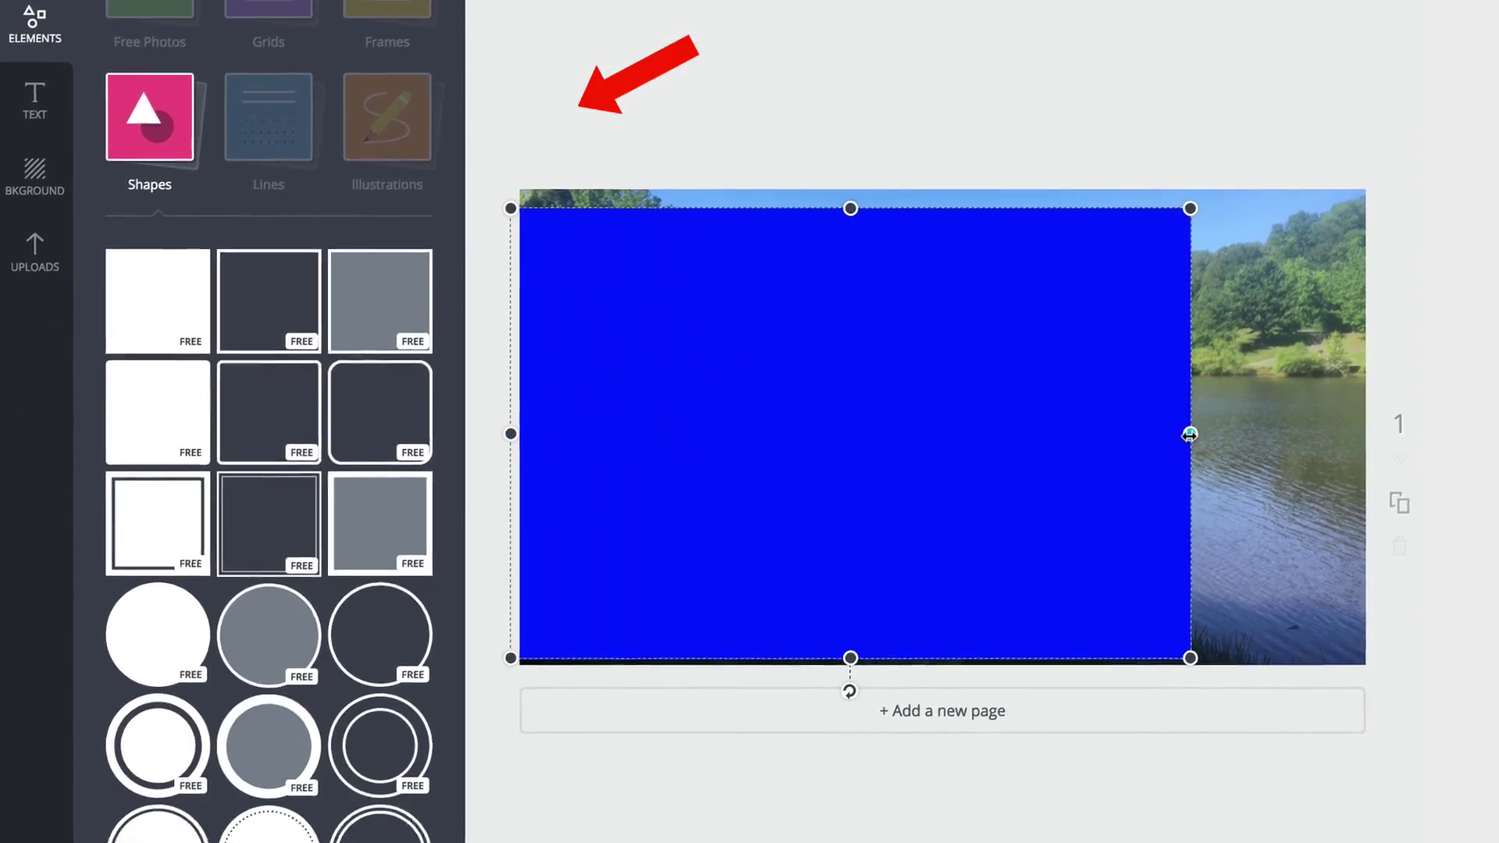
drag(1191, 435, 1378, 424)
drag(944, 209, 944, 190)
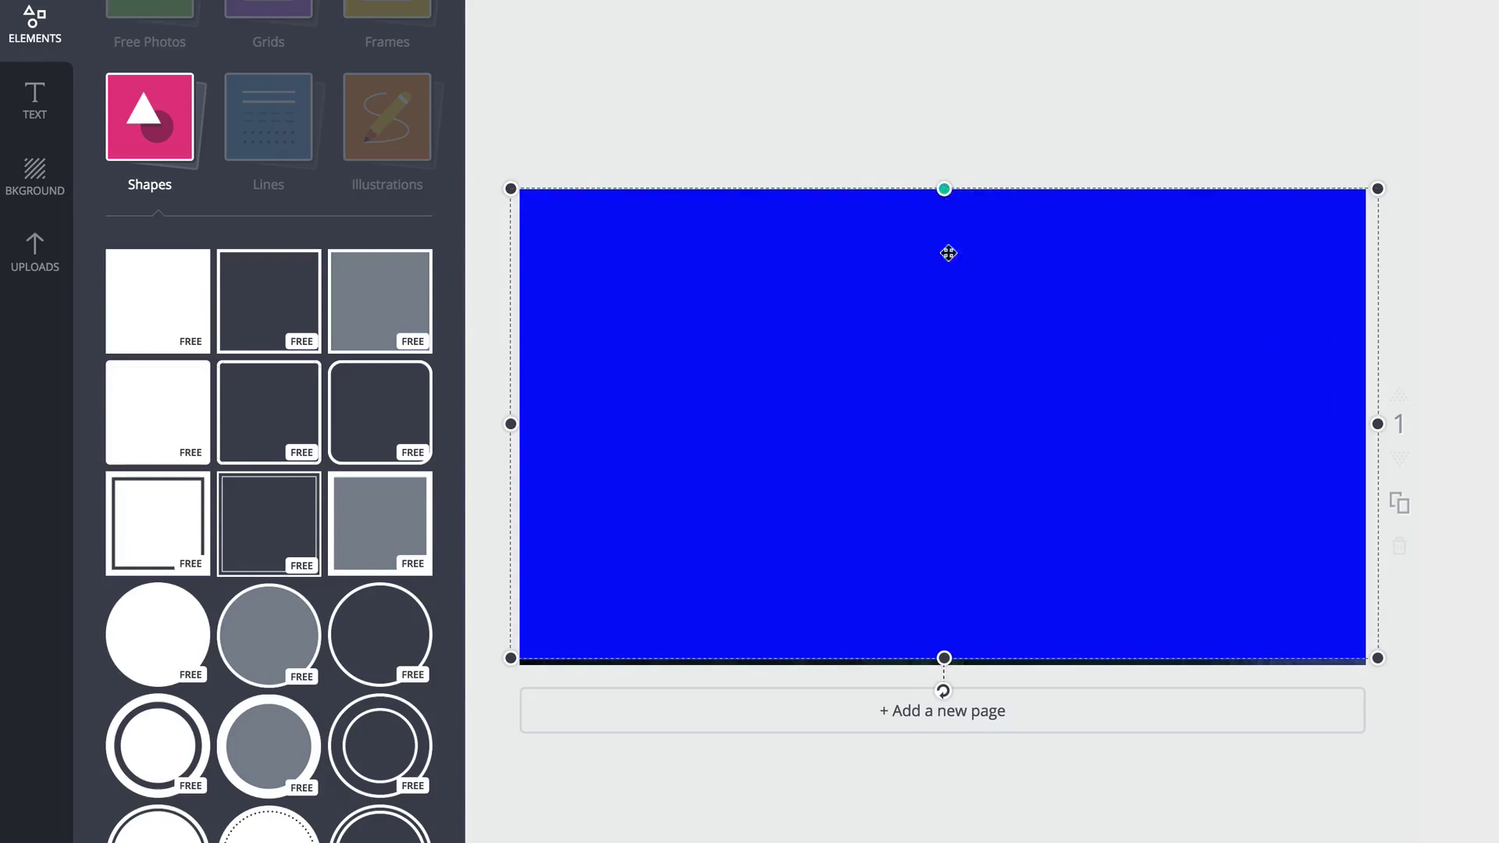
drag(946, 654, 944, 661)
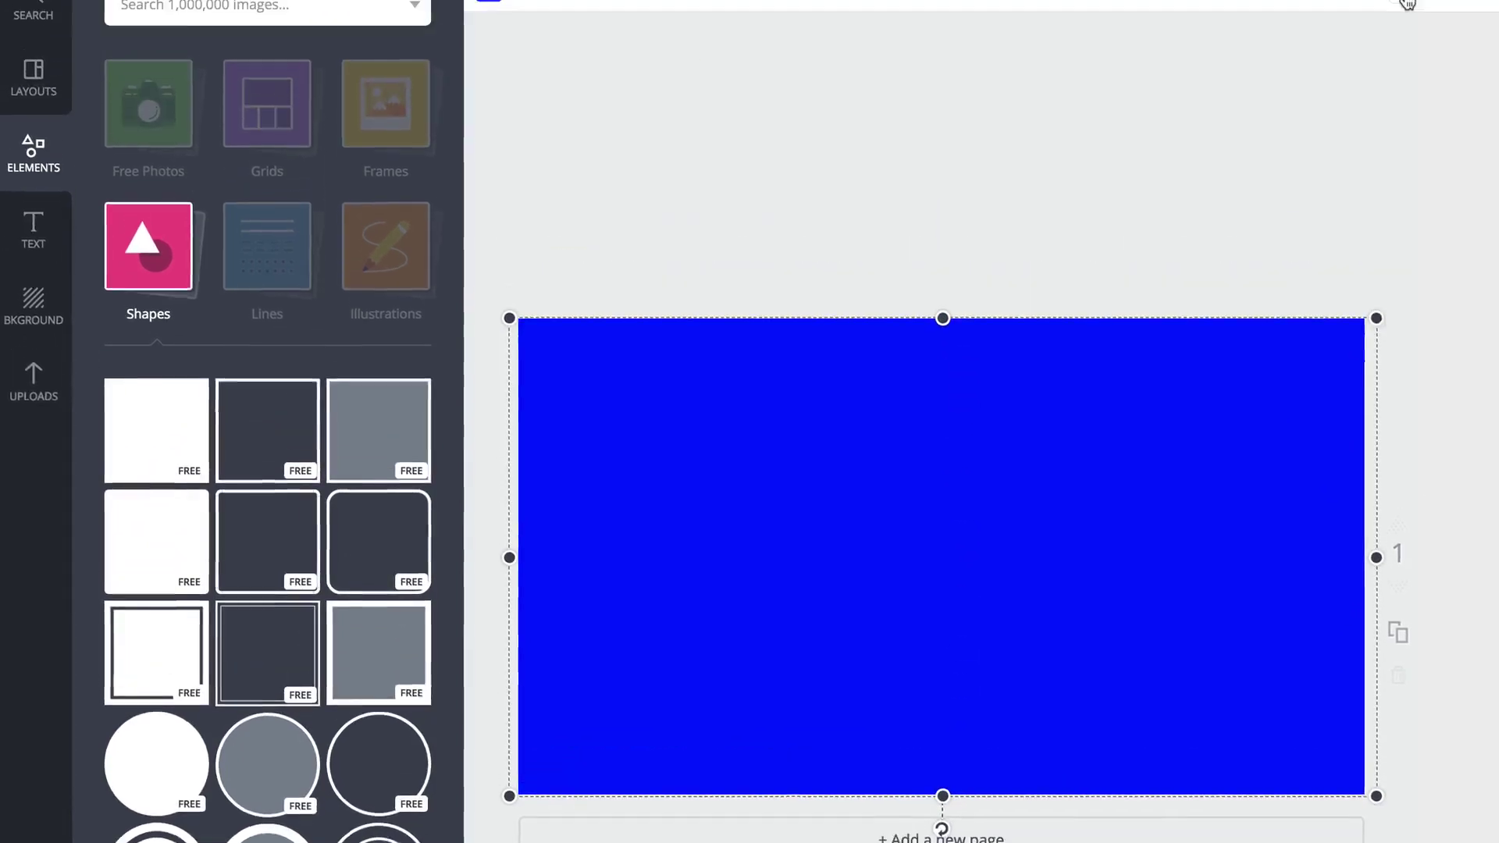
click(1403, 22)
drag(1361, 91, 1295, 100)
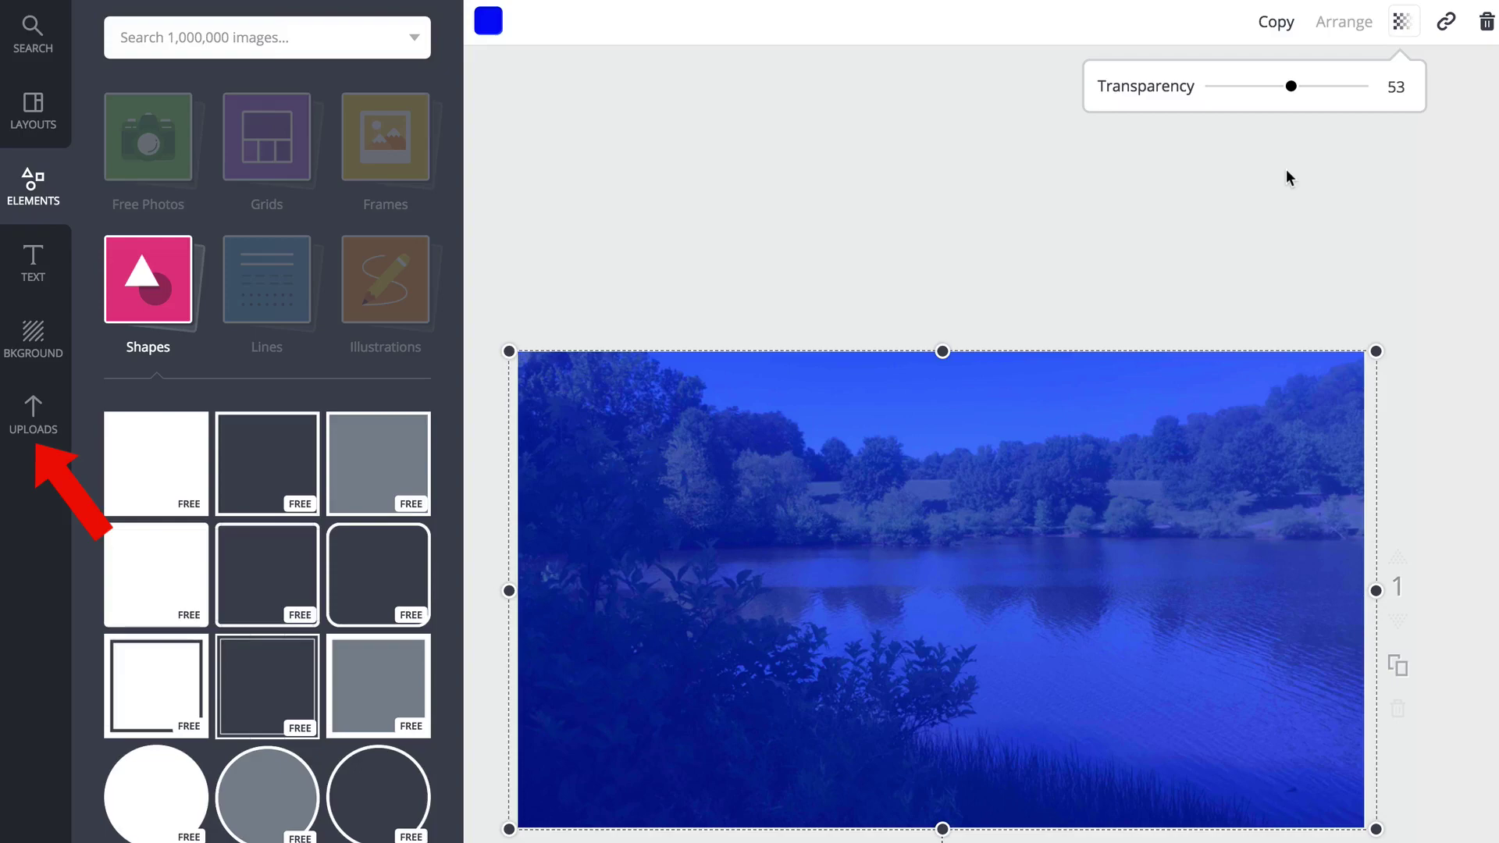
Add the thinking-man cut-out from Uploads, enlarge it and settle it on the right side
click(33, 414)
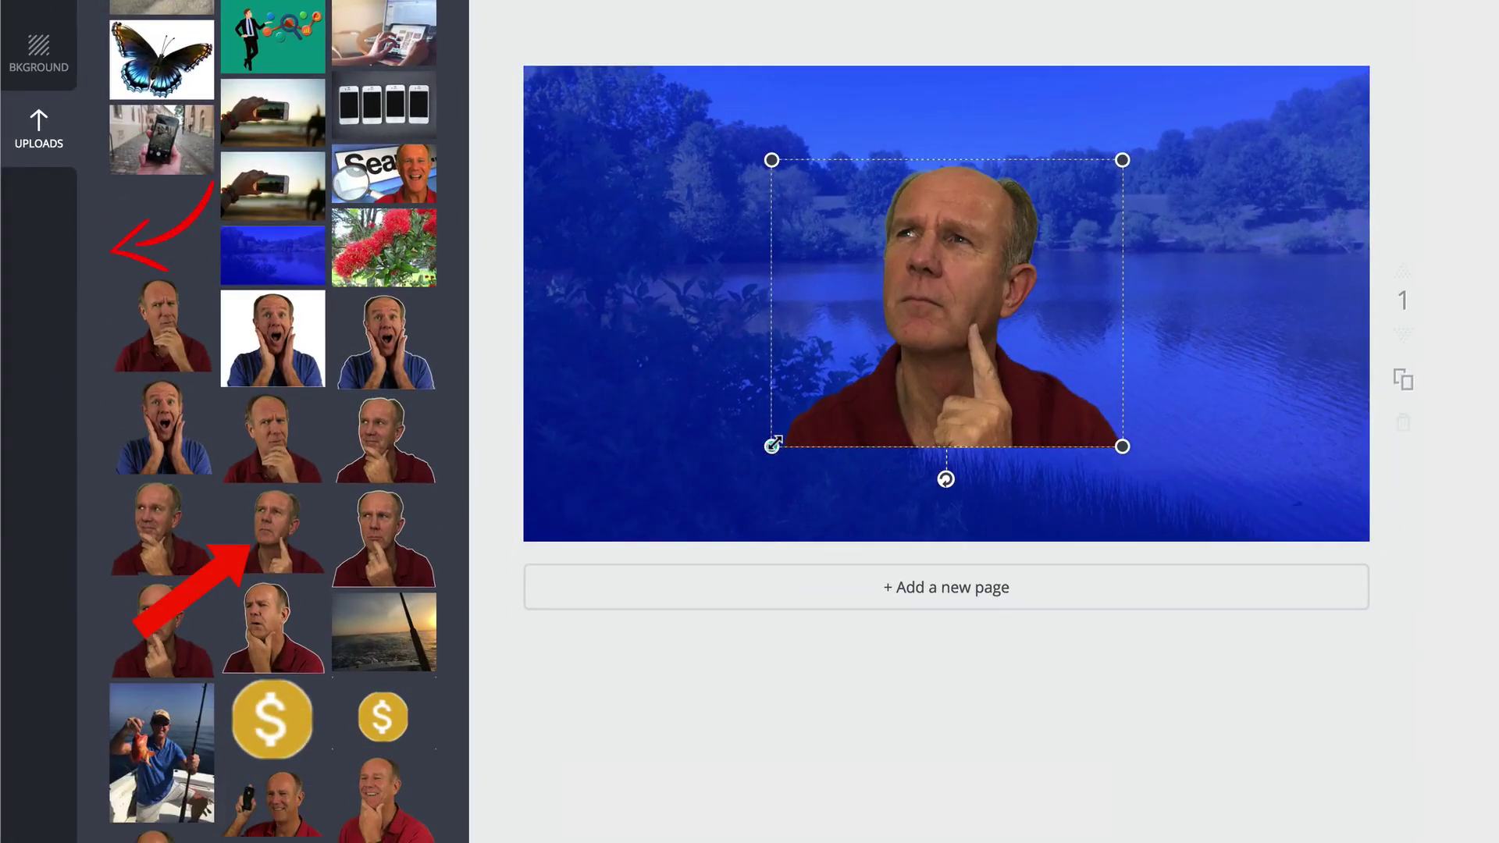
drag(773, 446, 492, 602)
drag(864, 416, 1197, 276)
drag(843, 542, 753, 656)
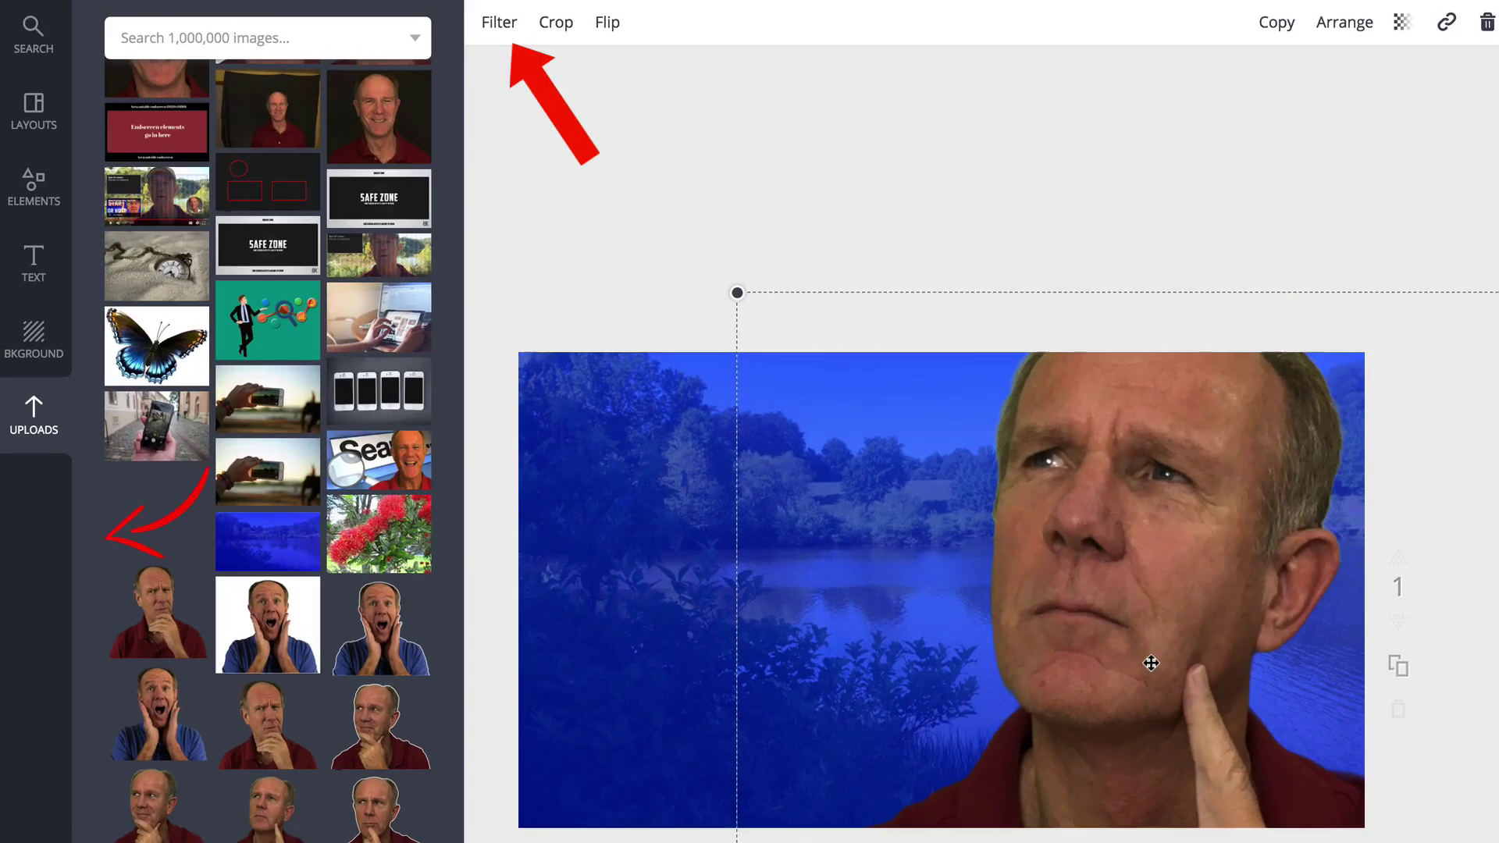
Apply saturation +75, brightness +13 and blur -24 to the man's photo
click(496, 25)
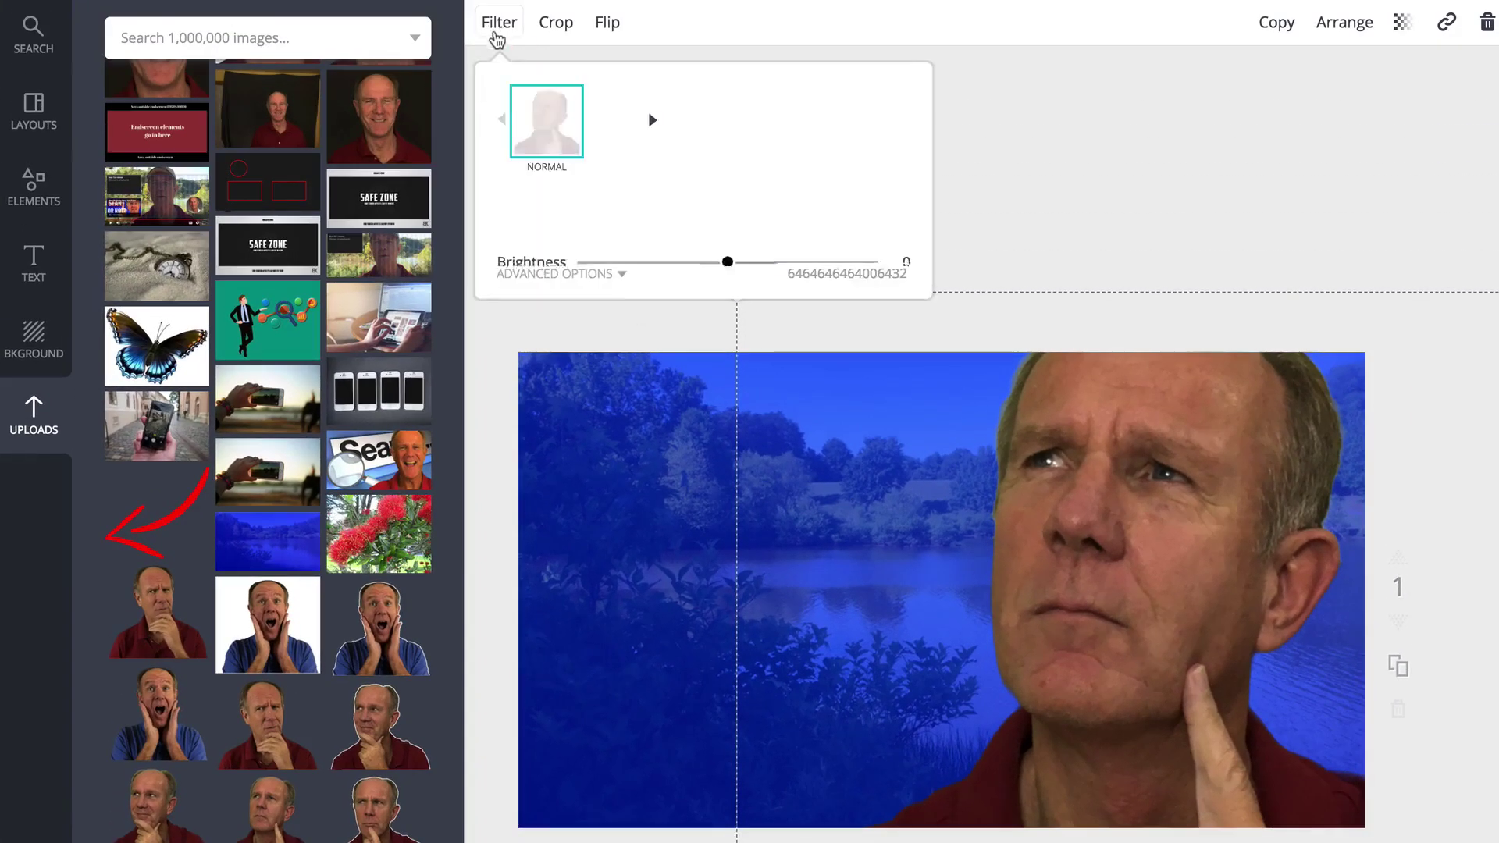
click(560, 275)
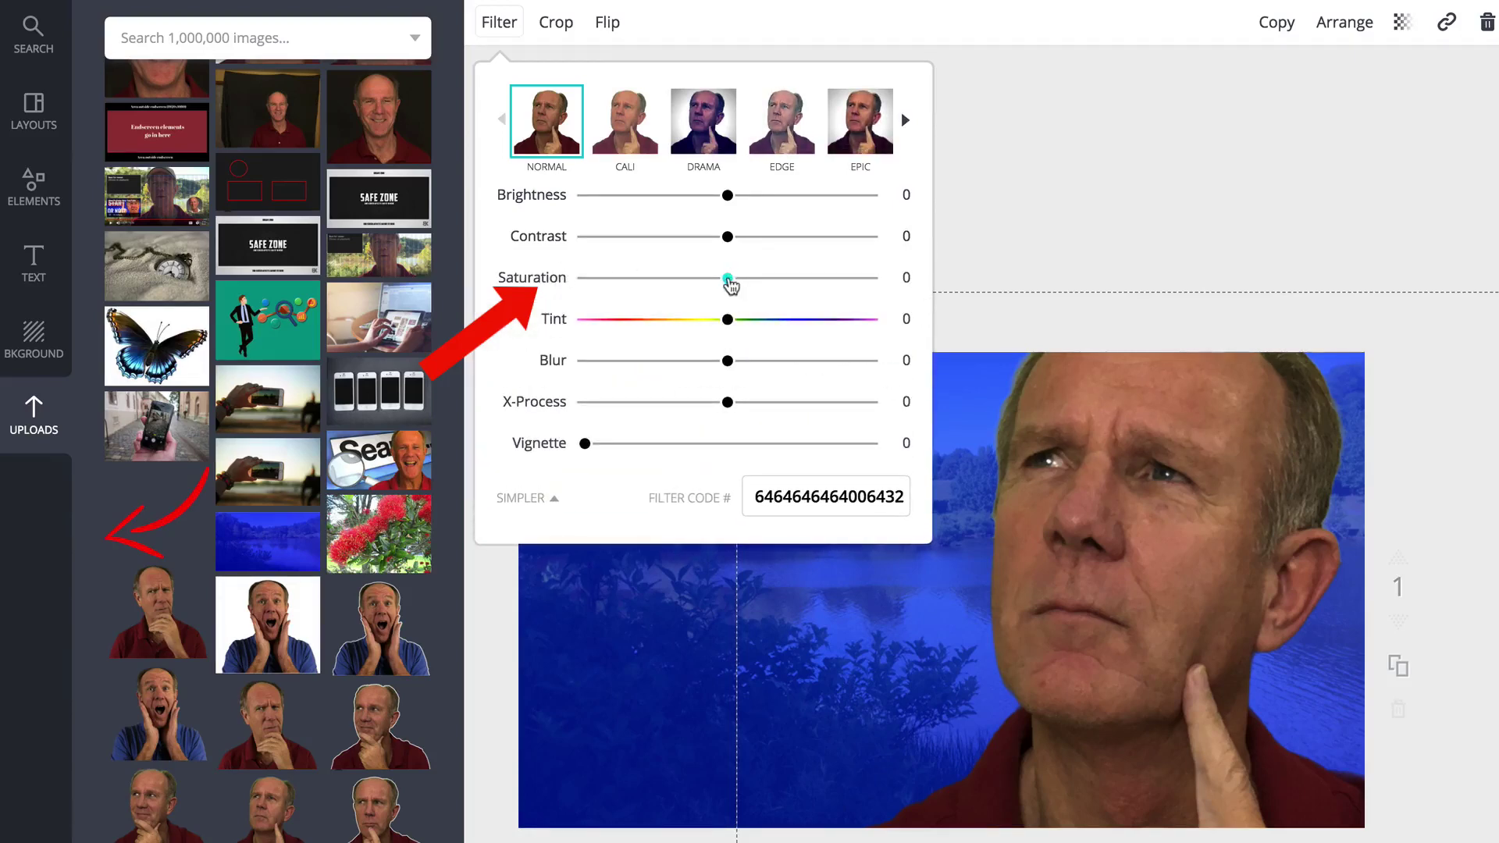
drag(737, 286, 830, 290)
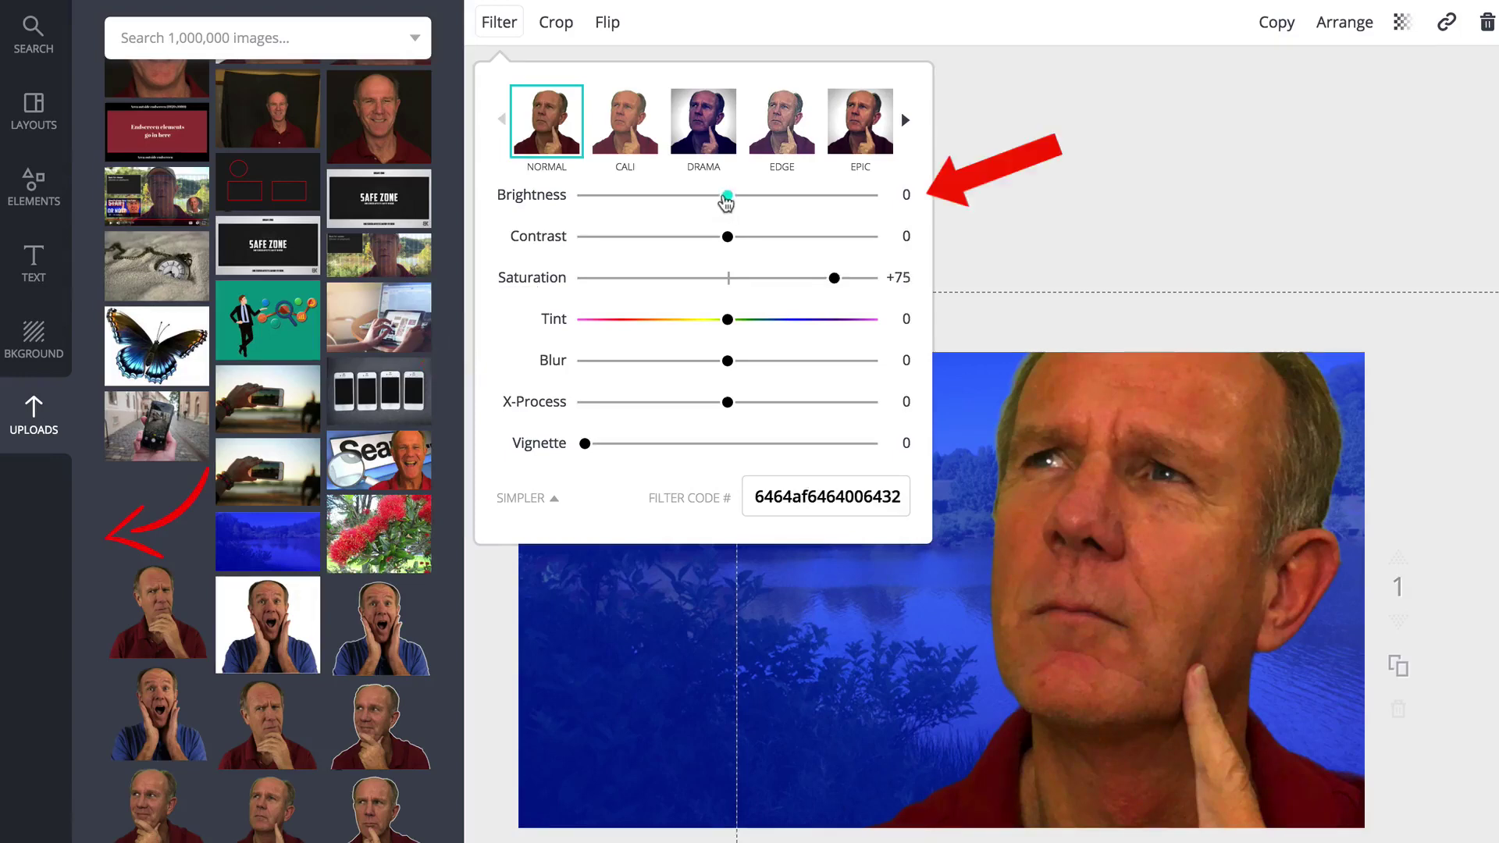
drag(730, 201, 738, 202)
drag(743, 201, 747, 198)
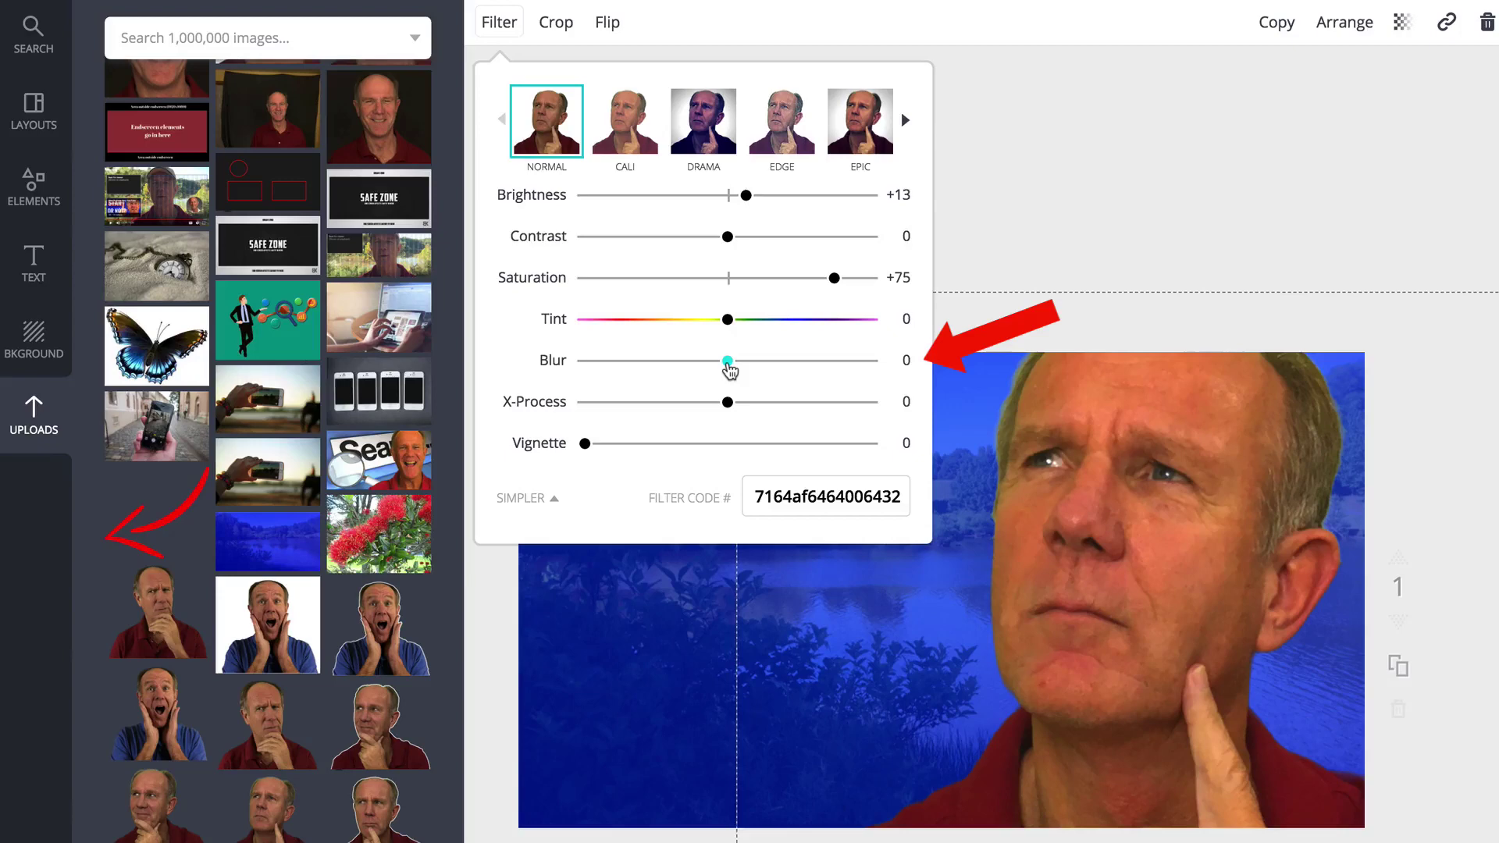
drag(730, 370, 696, 372)
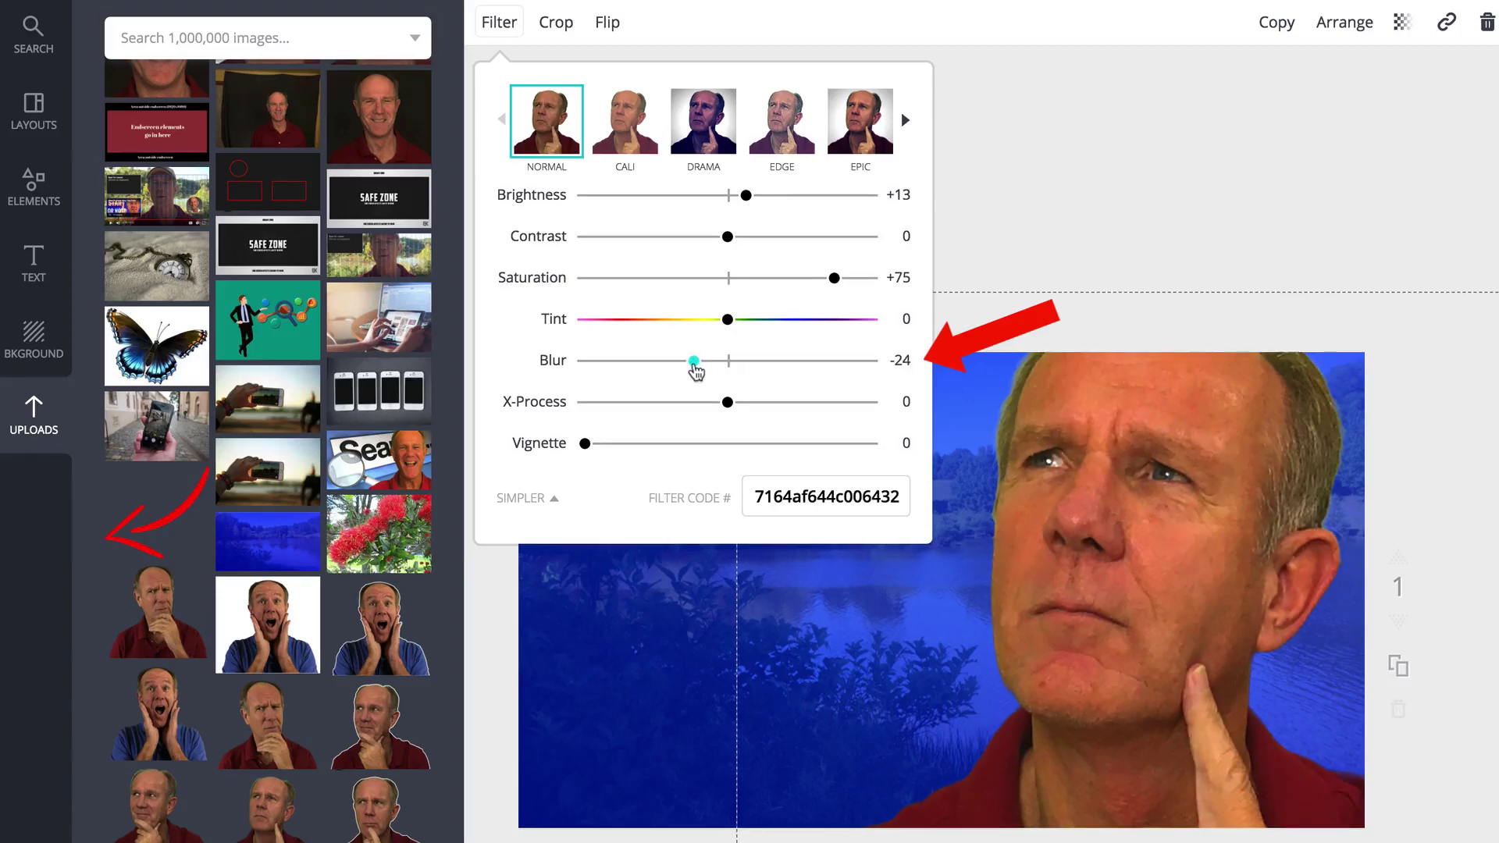
click(642, 517)
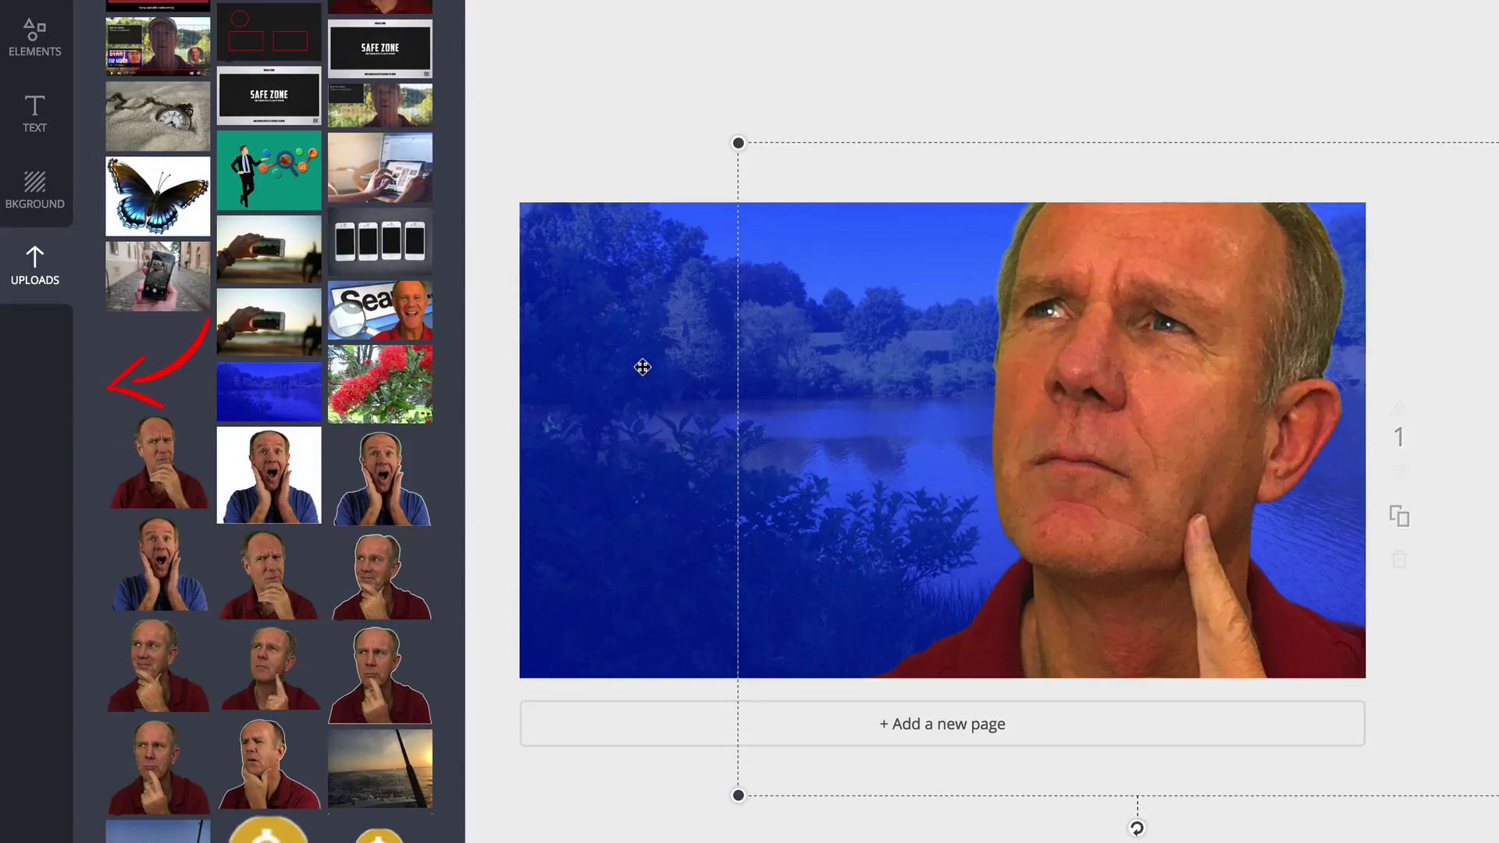
Place a white square and resize it into a wide banner in the upper left
click(31, 33)
mouse_move(170, 318)
mouse_down()
mouse_move(586, 305)
mouse_move(722, 353)
mouse_up()
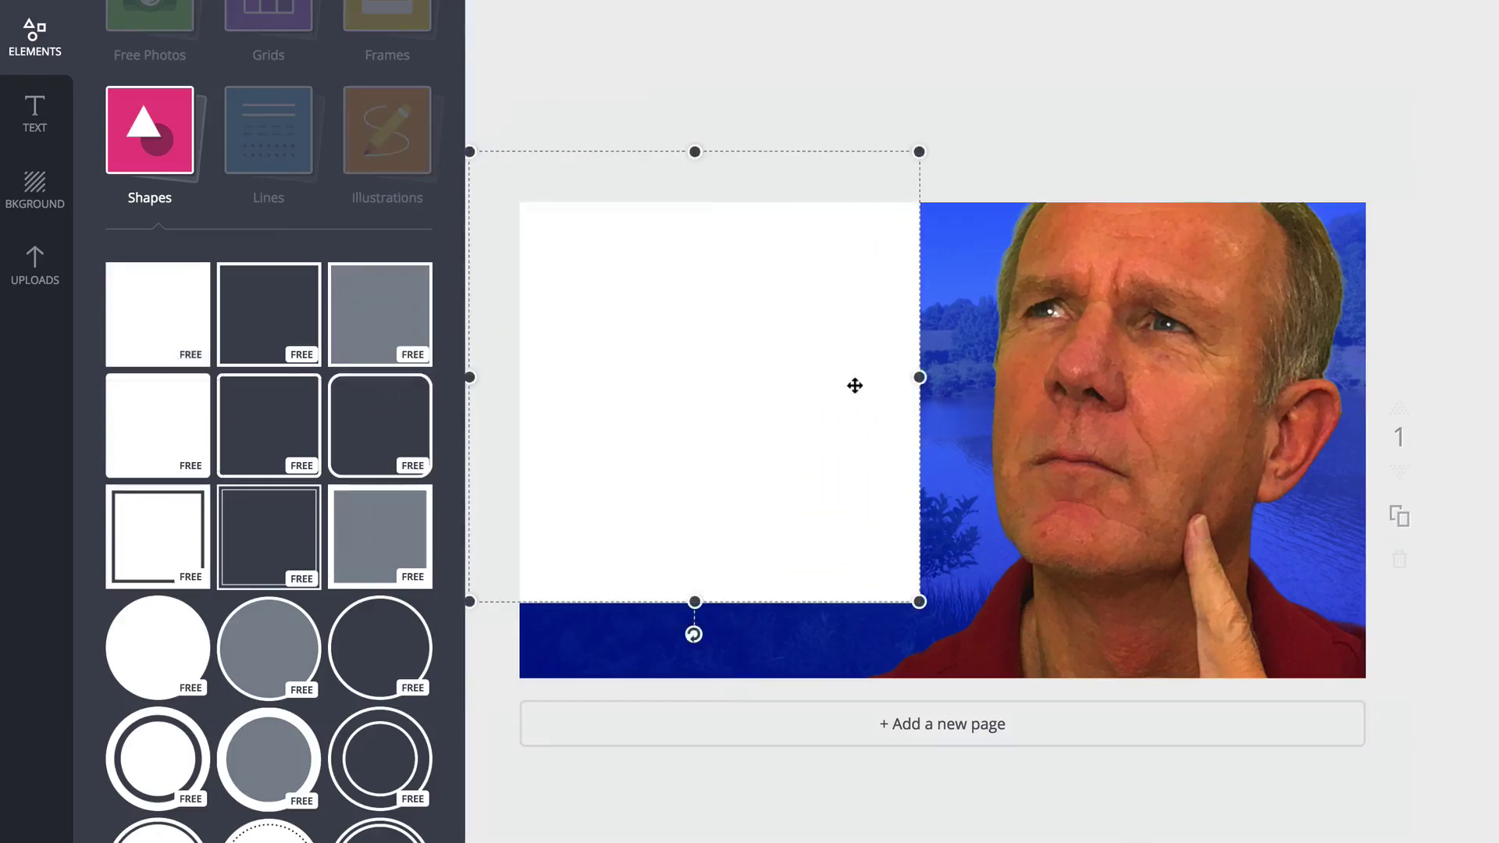
drag(920, 602, 830, 312)
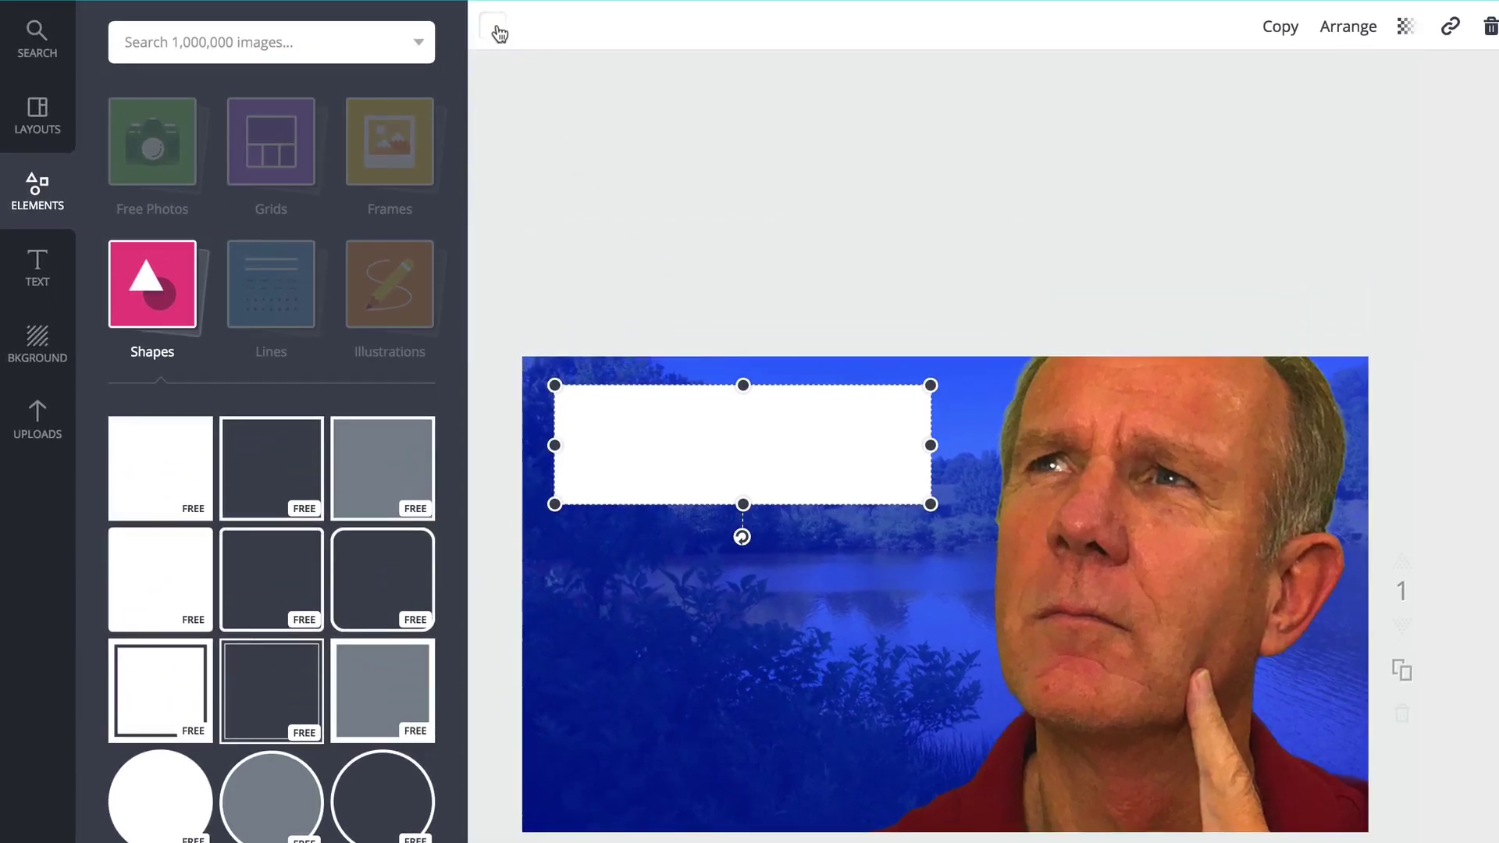
Colour the banner red with a custom colour and place a duplicate lower down
click(494, 27)
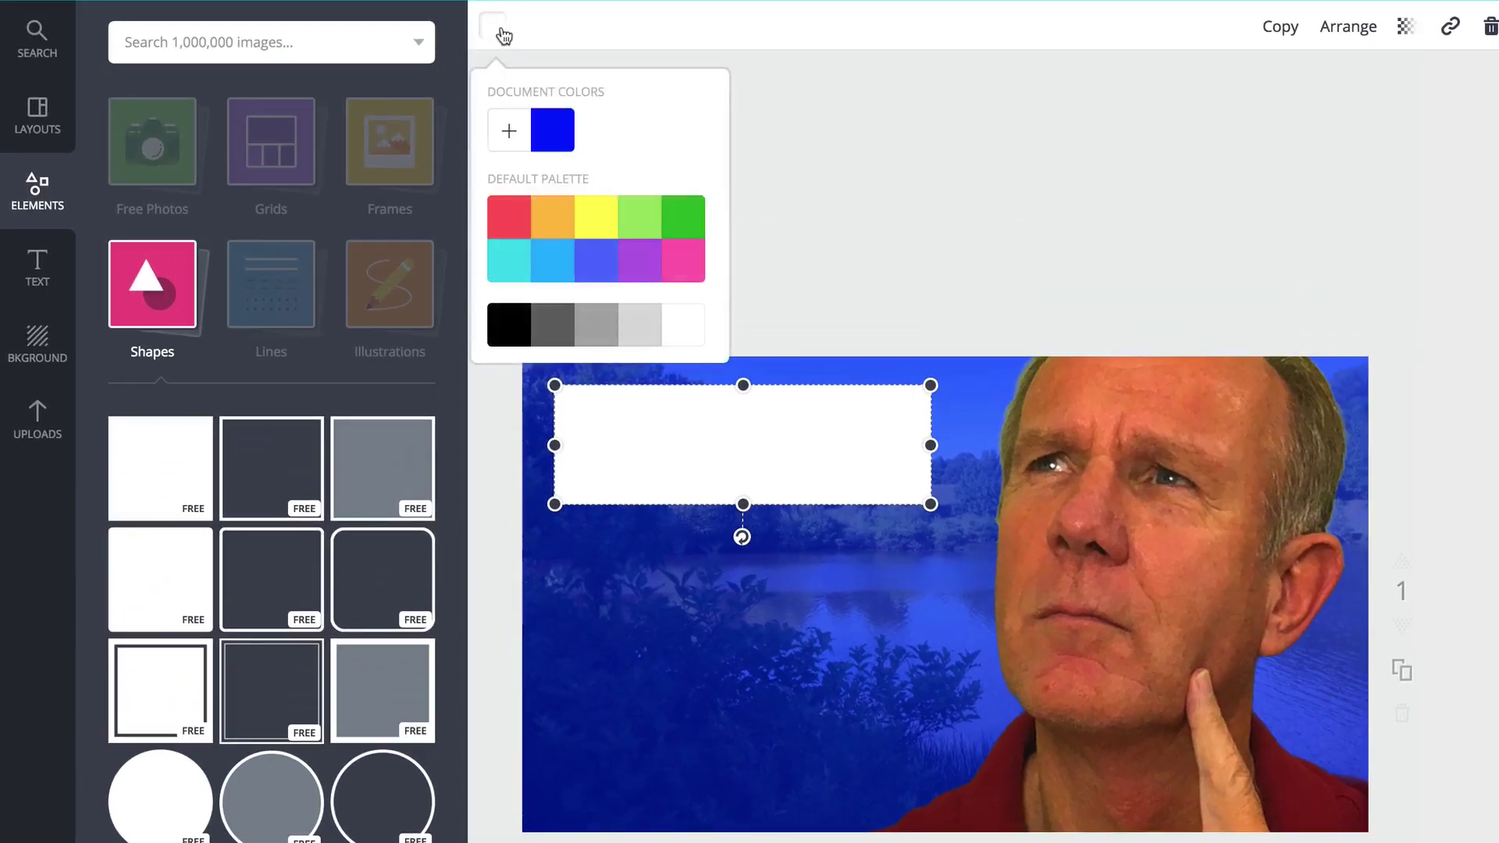
click(509, 131)
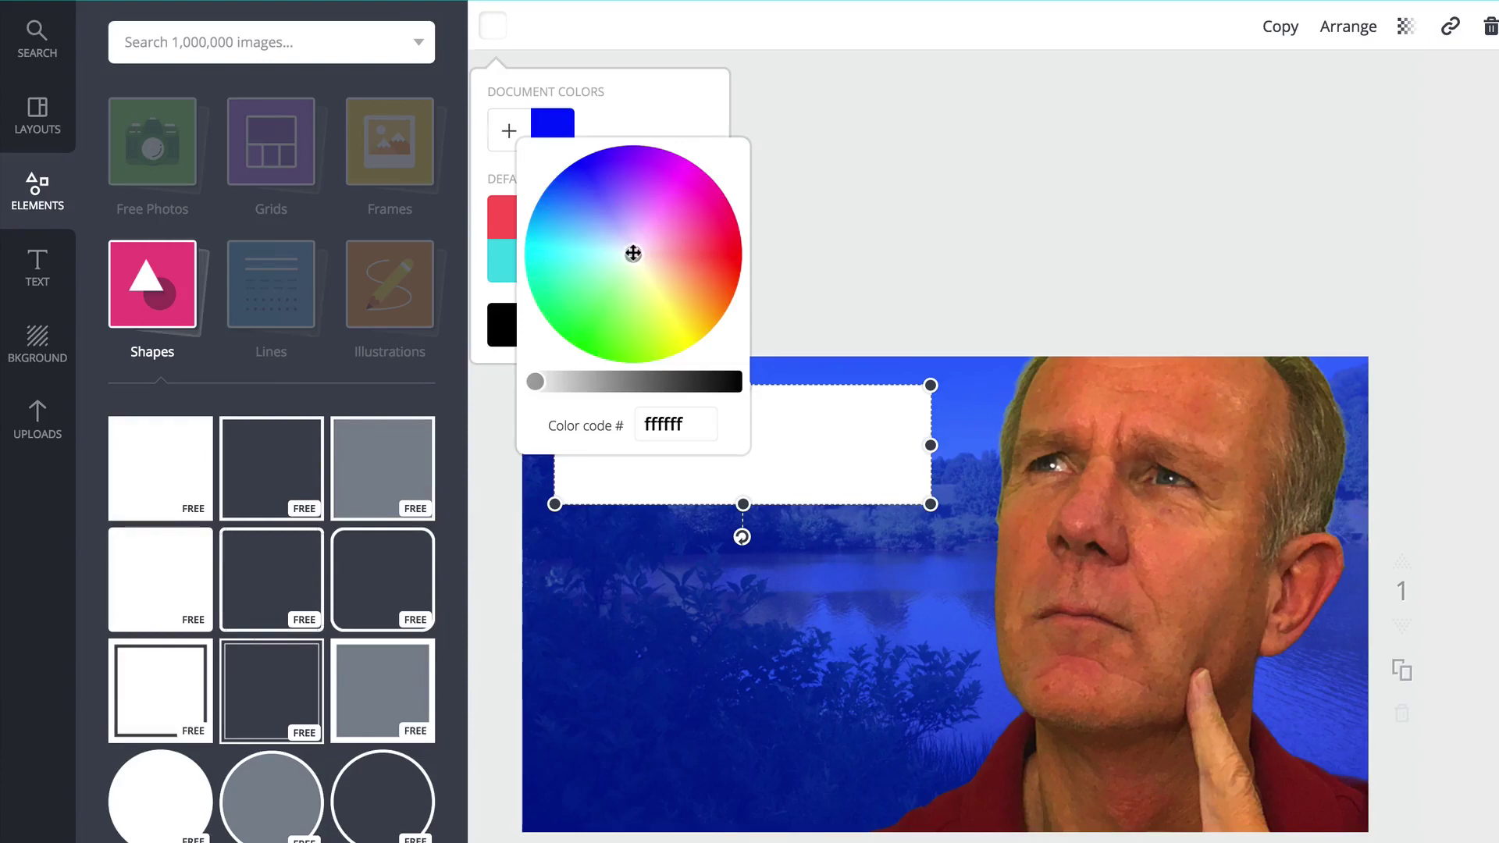
drag(632, 253, 743, 263)
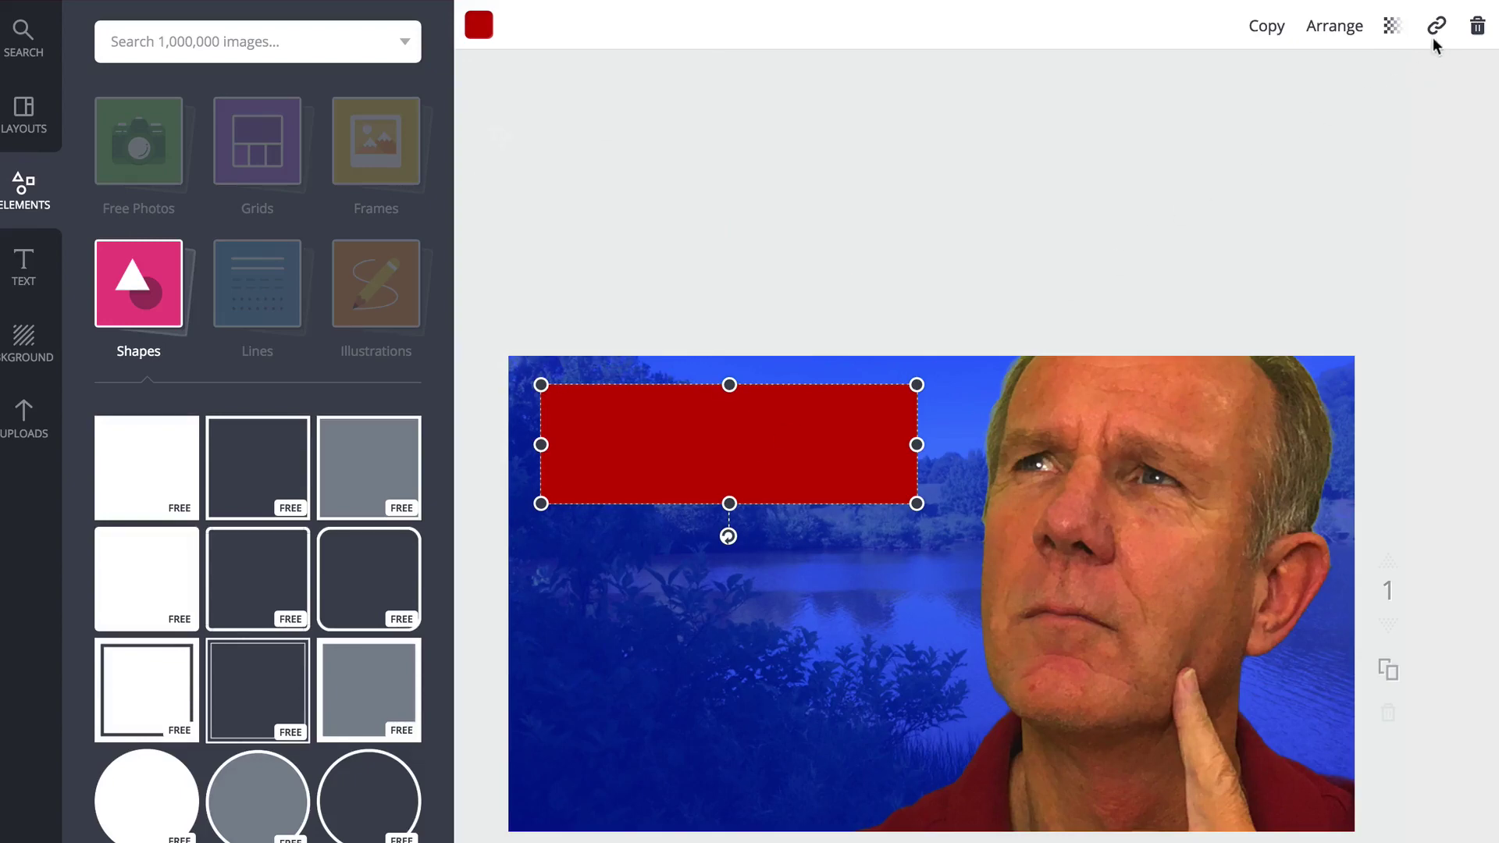
click(1269, 30)
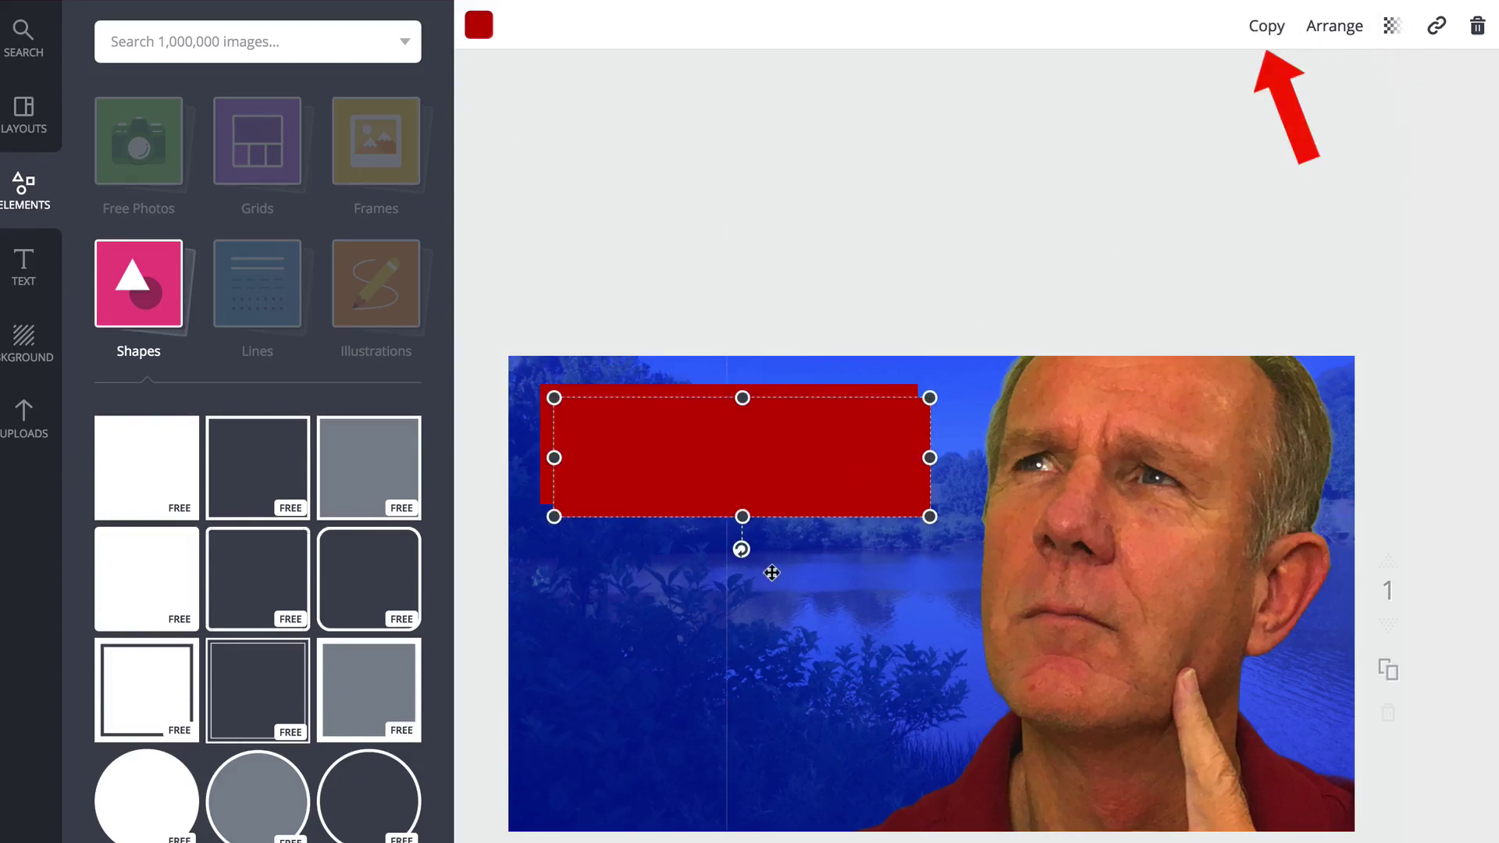
drag(773, 475, 771, 731)
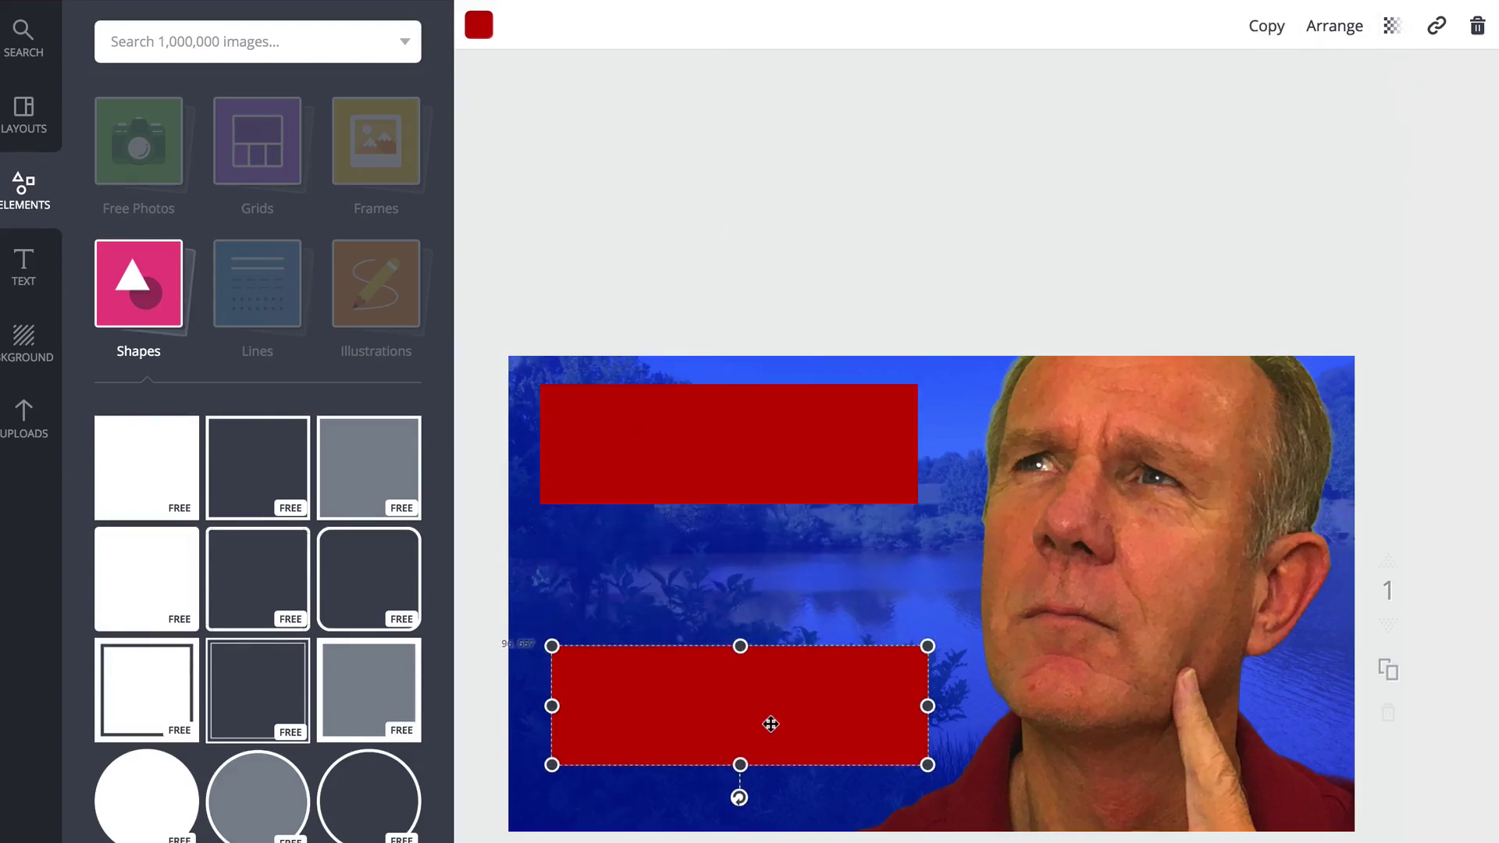
Tilt the upper red bar up about 15° and make the lower bar yellow, tilted oppositely
click(770, 464)
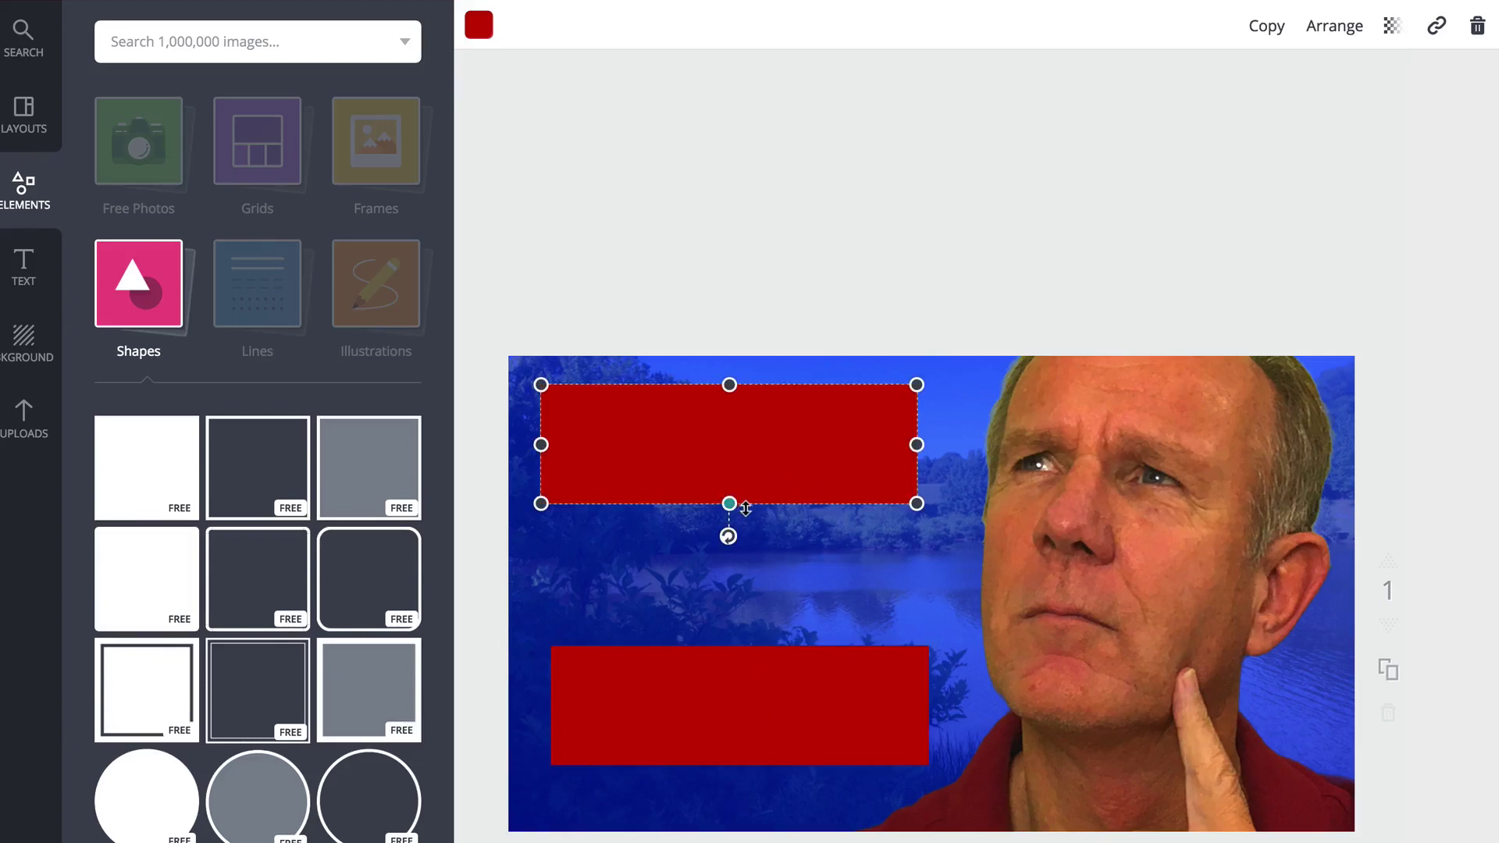
drag(729, 536, 752, 567)
click(776, 707)
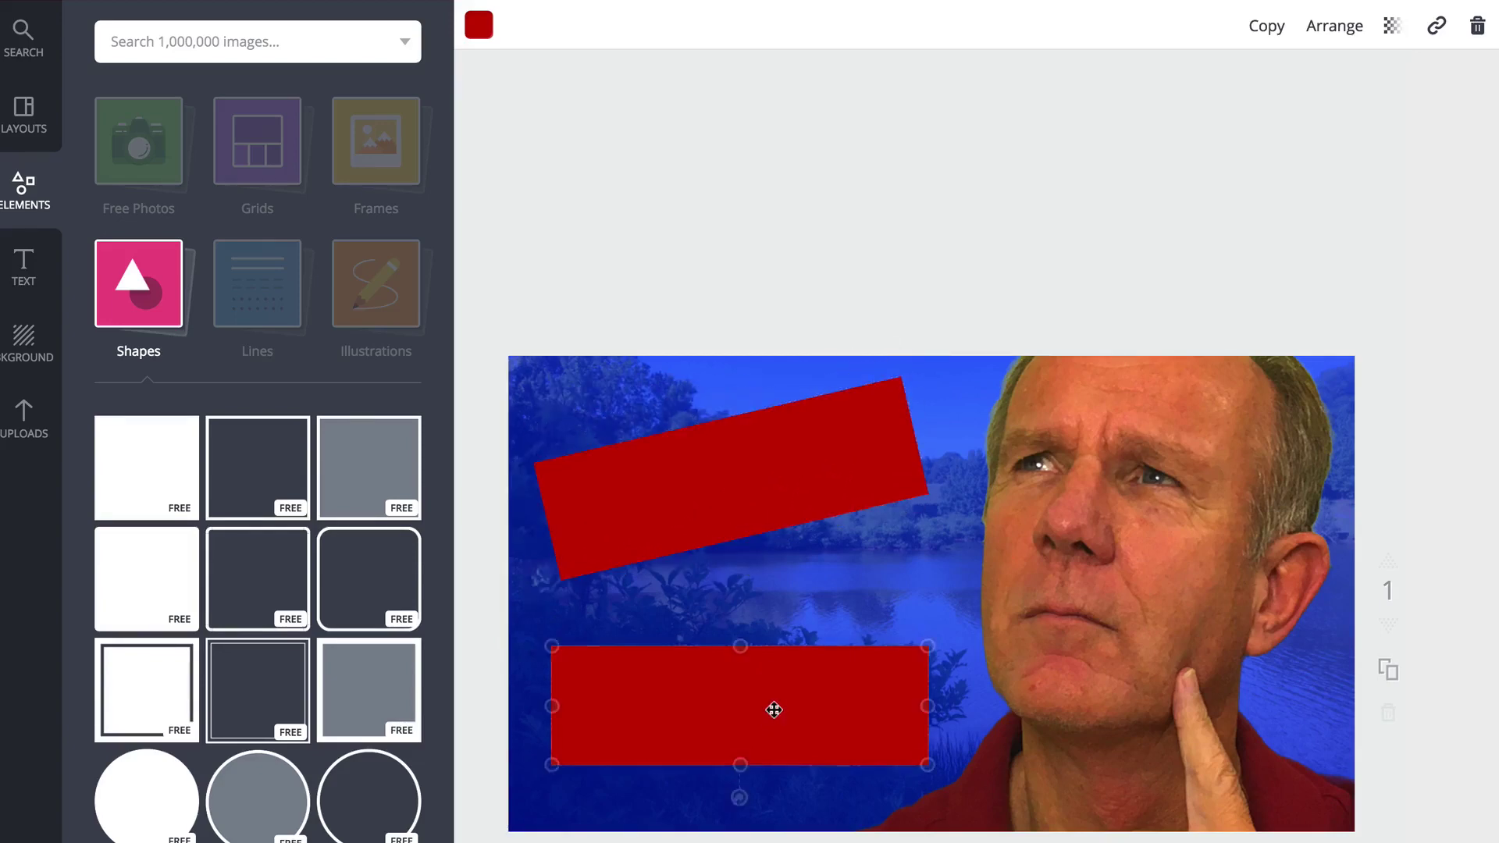
click(480, 26)
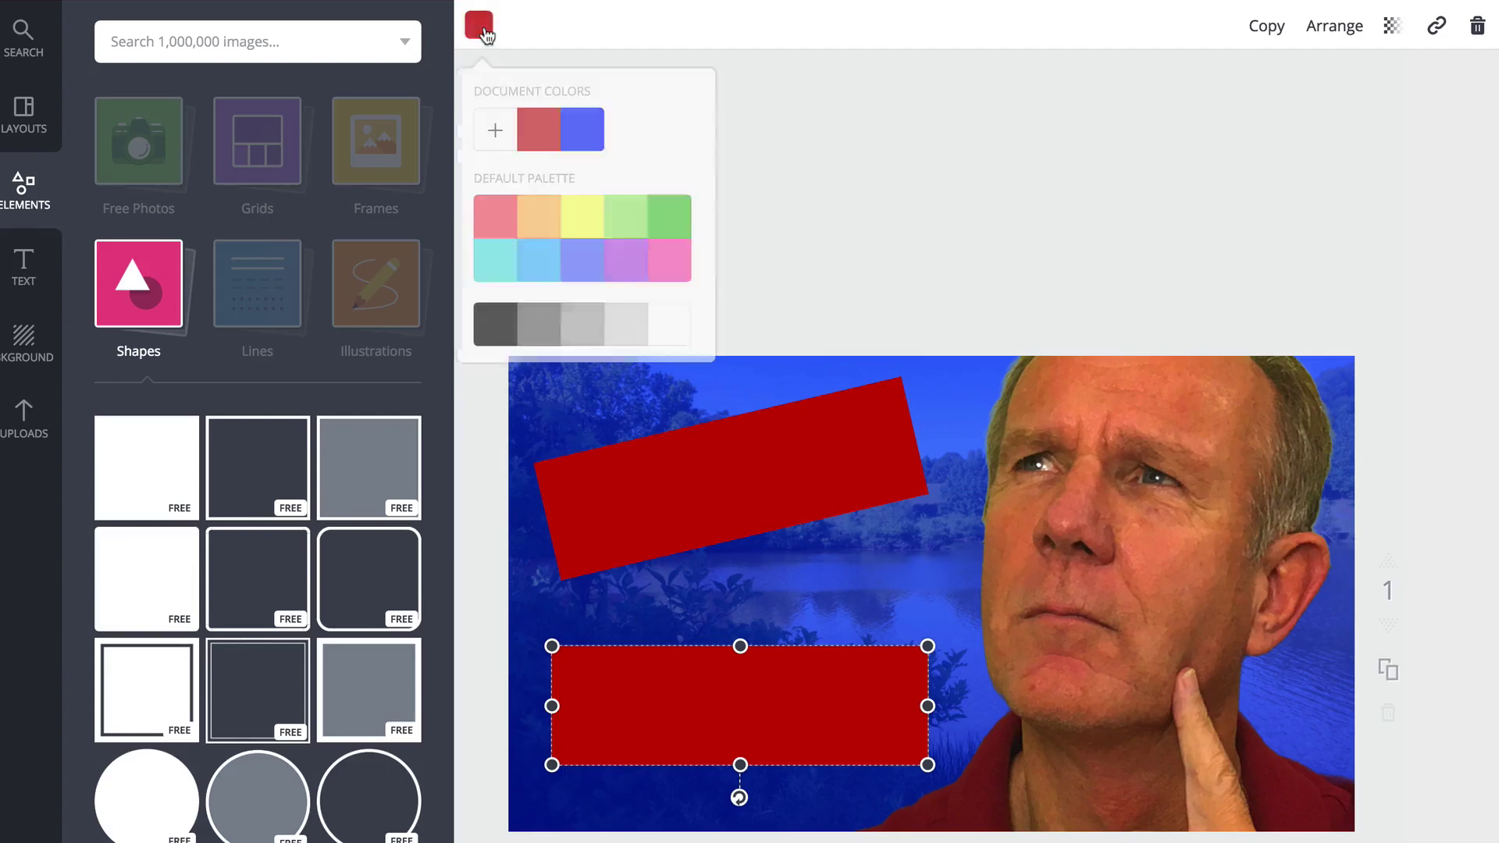
click(587, 220)
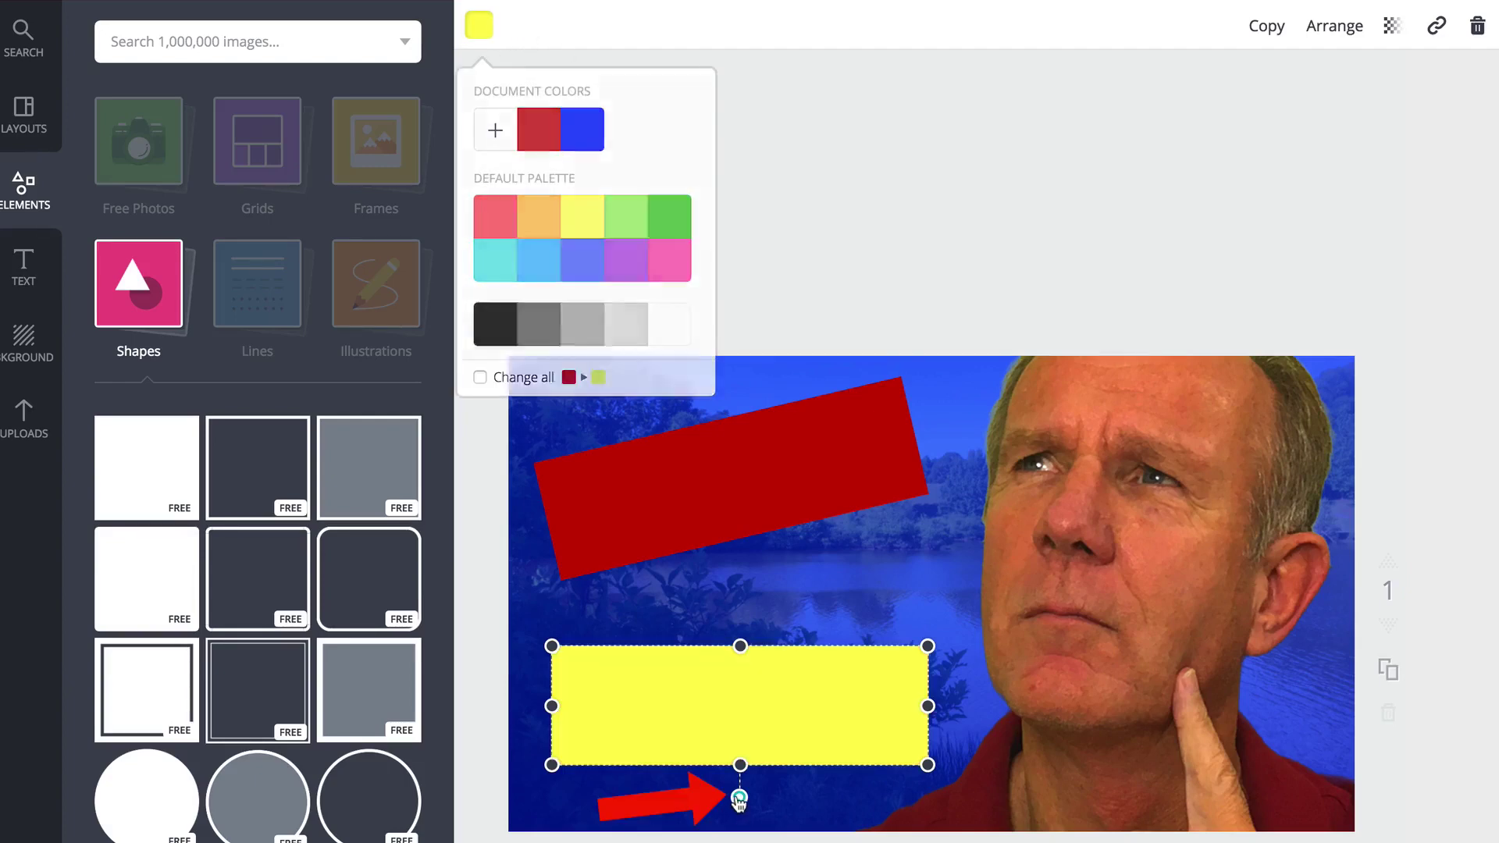
drag(737, 798, 712, 777)
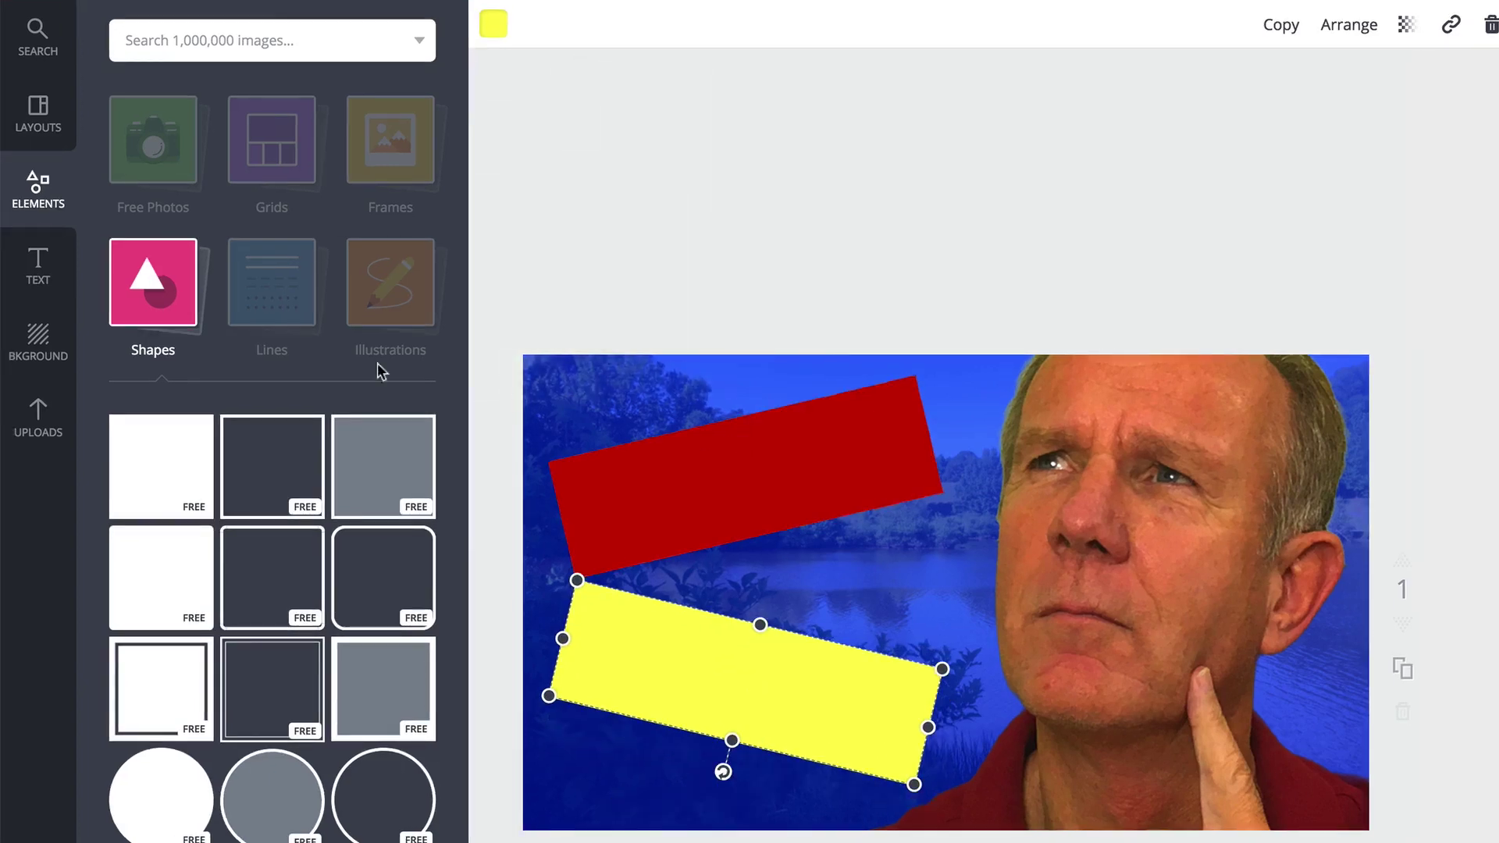
click(45, 257)
Add a heading, place it on the red bar, and make its text white
click(251, 168)
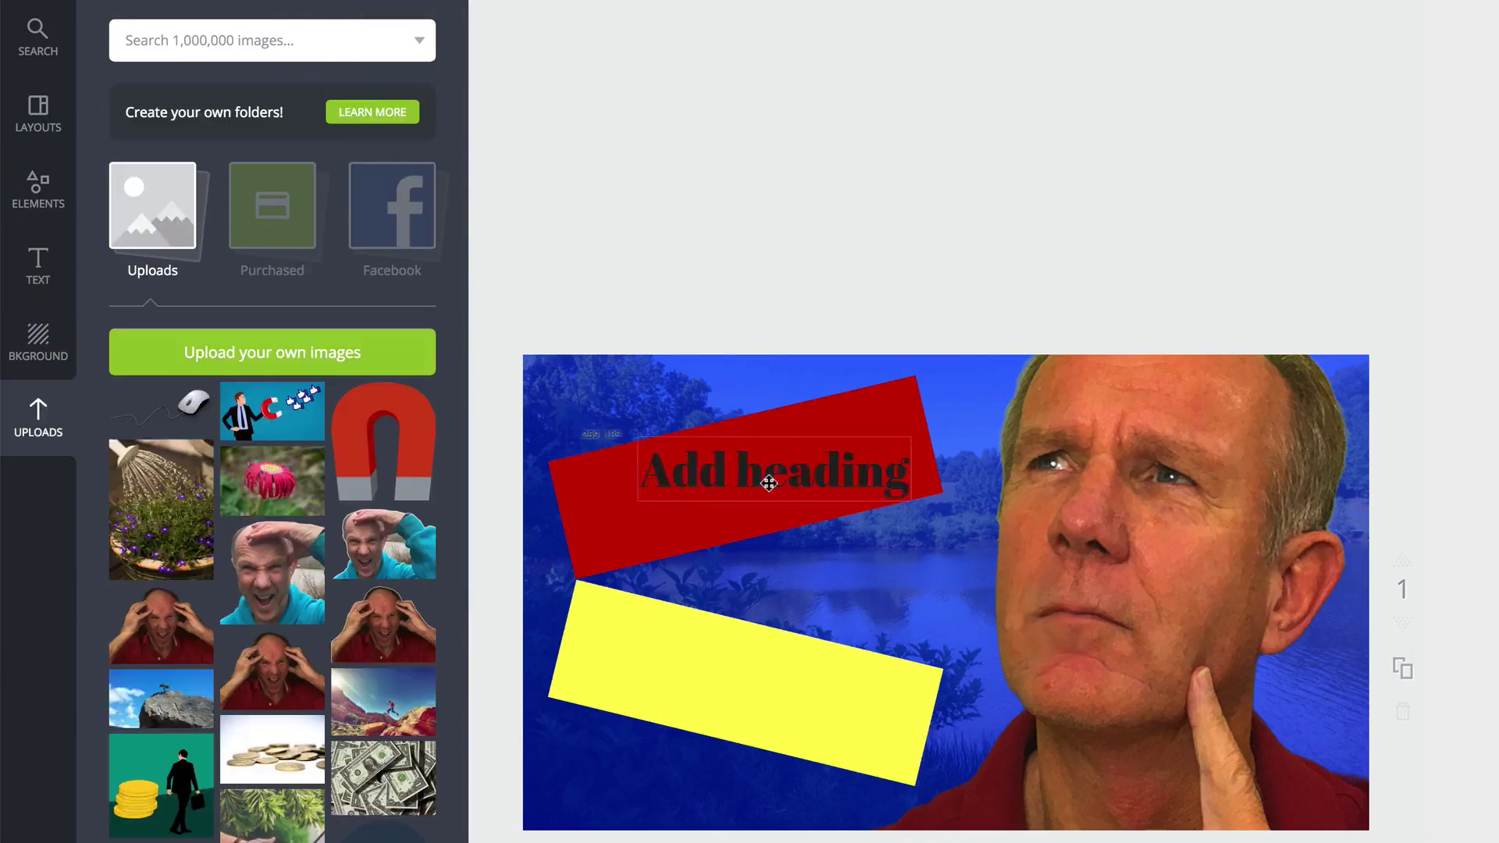
drag(766, 479, 749, 495)
click(771, 490)
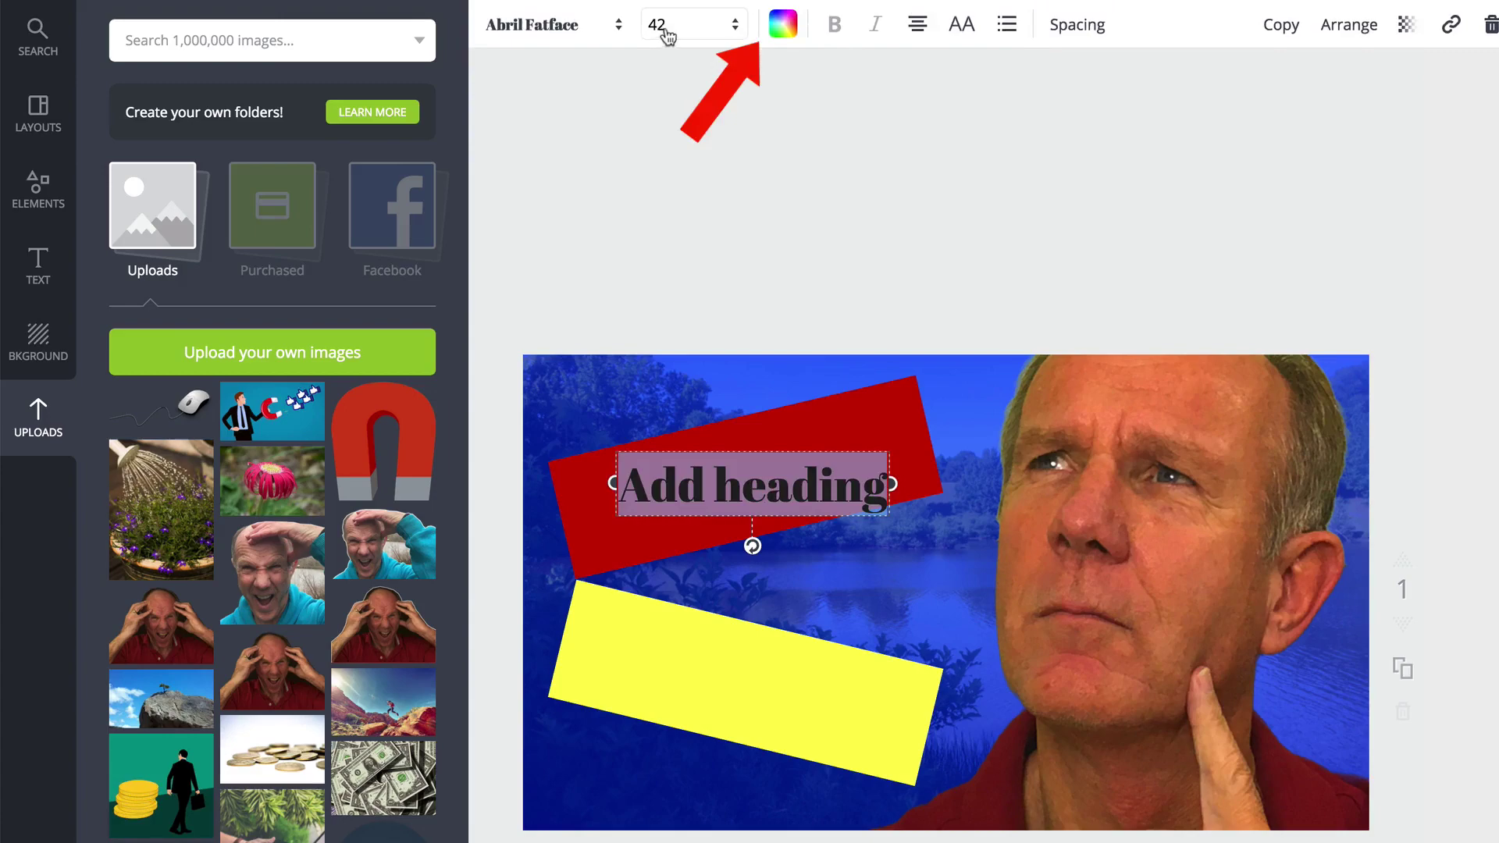
click(783, 25)
click(974, 319)
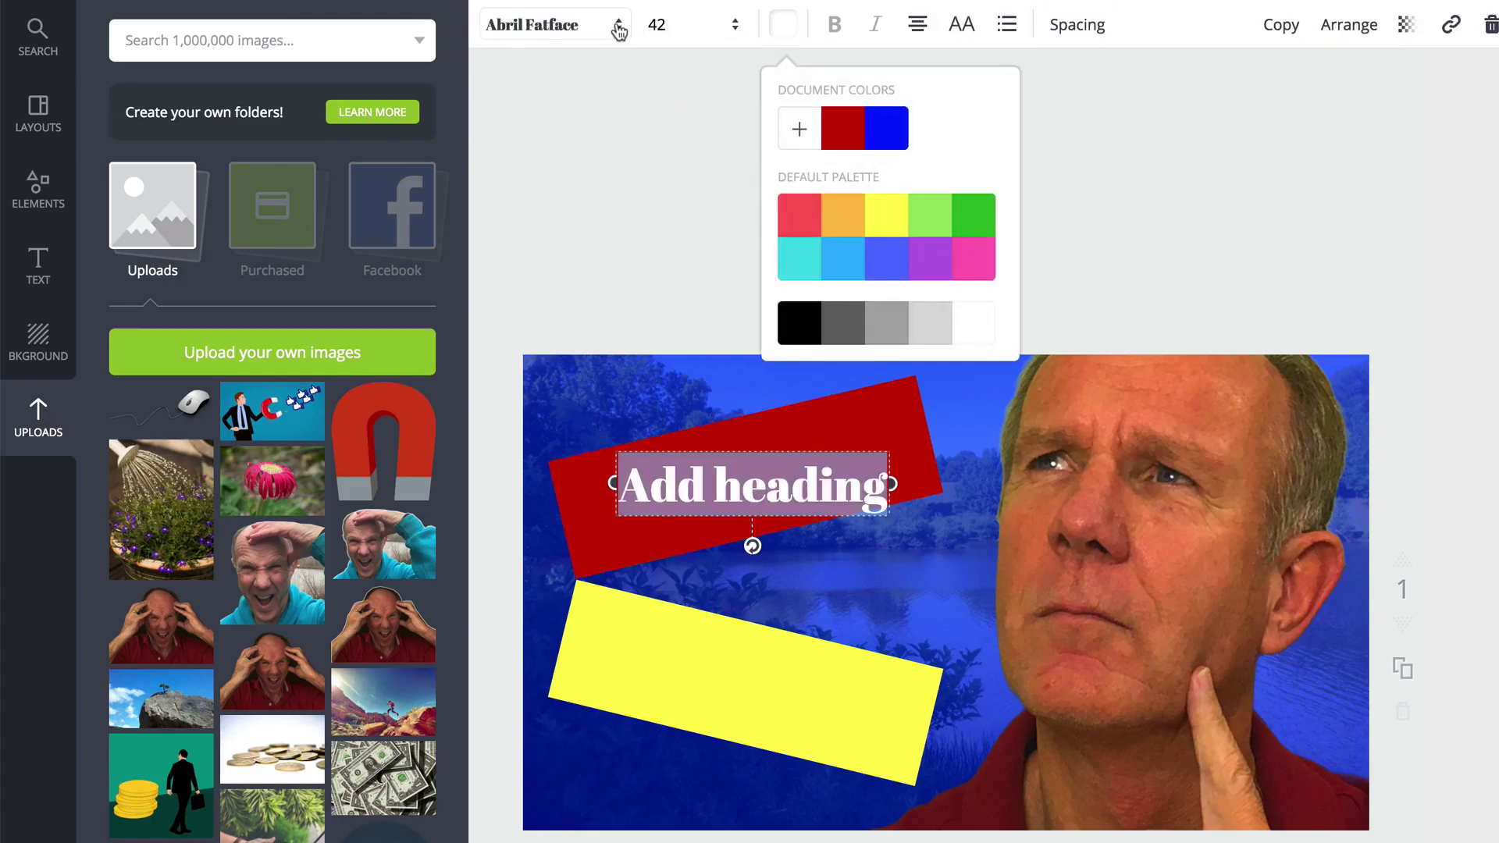
Switch the heading to the Norwester font and tilt it to match the red bar
click(619, 28)
scroll(592, 555, down, 20)
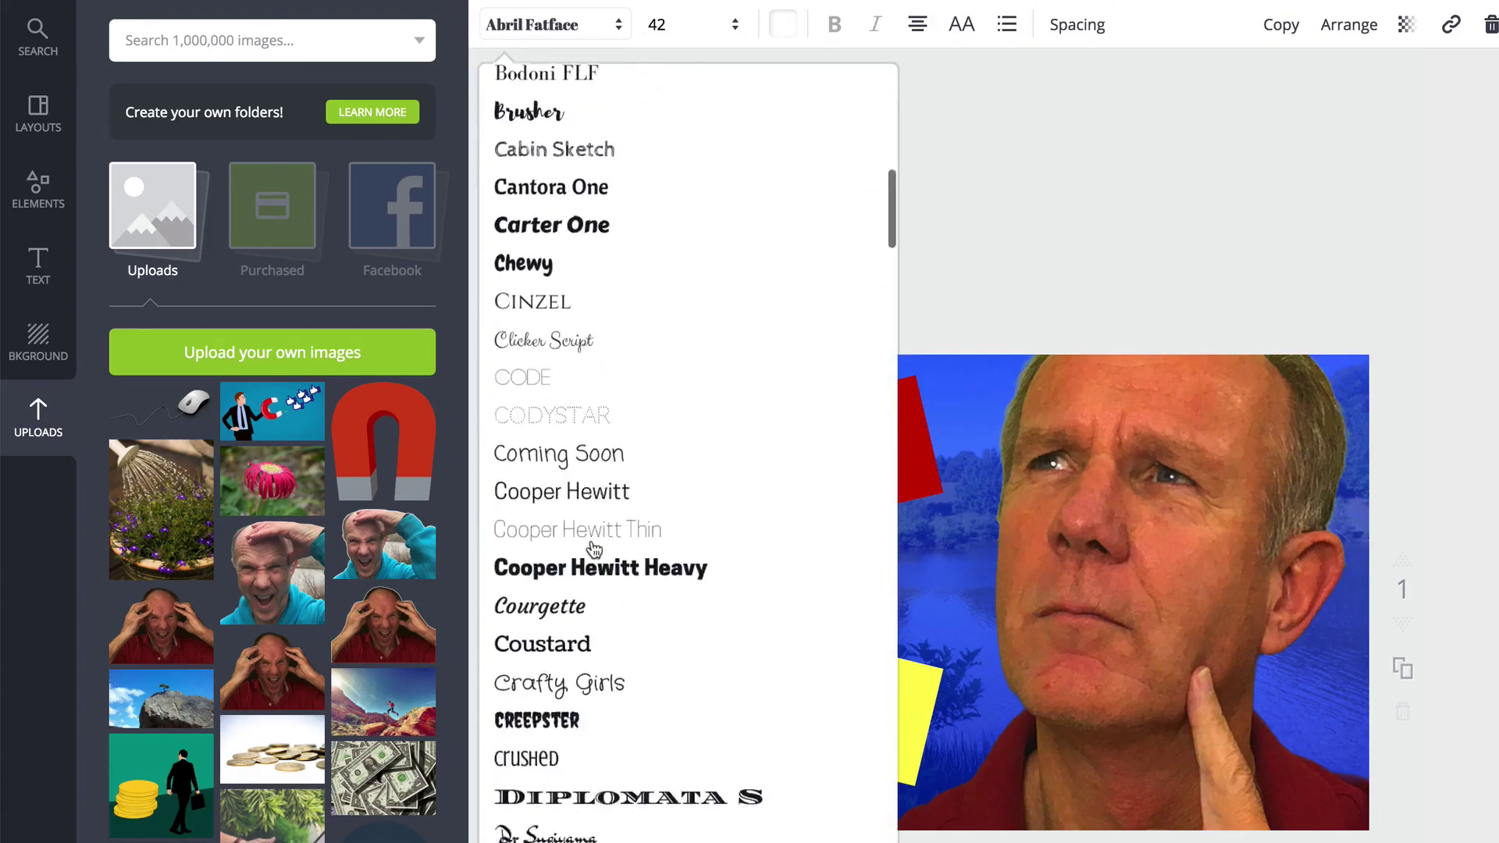
scroll(595, 551, down, 15)
click(573, 515)
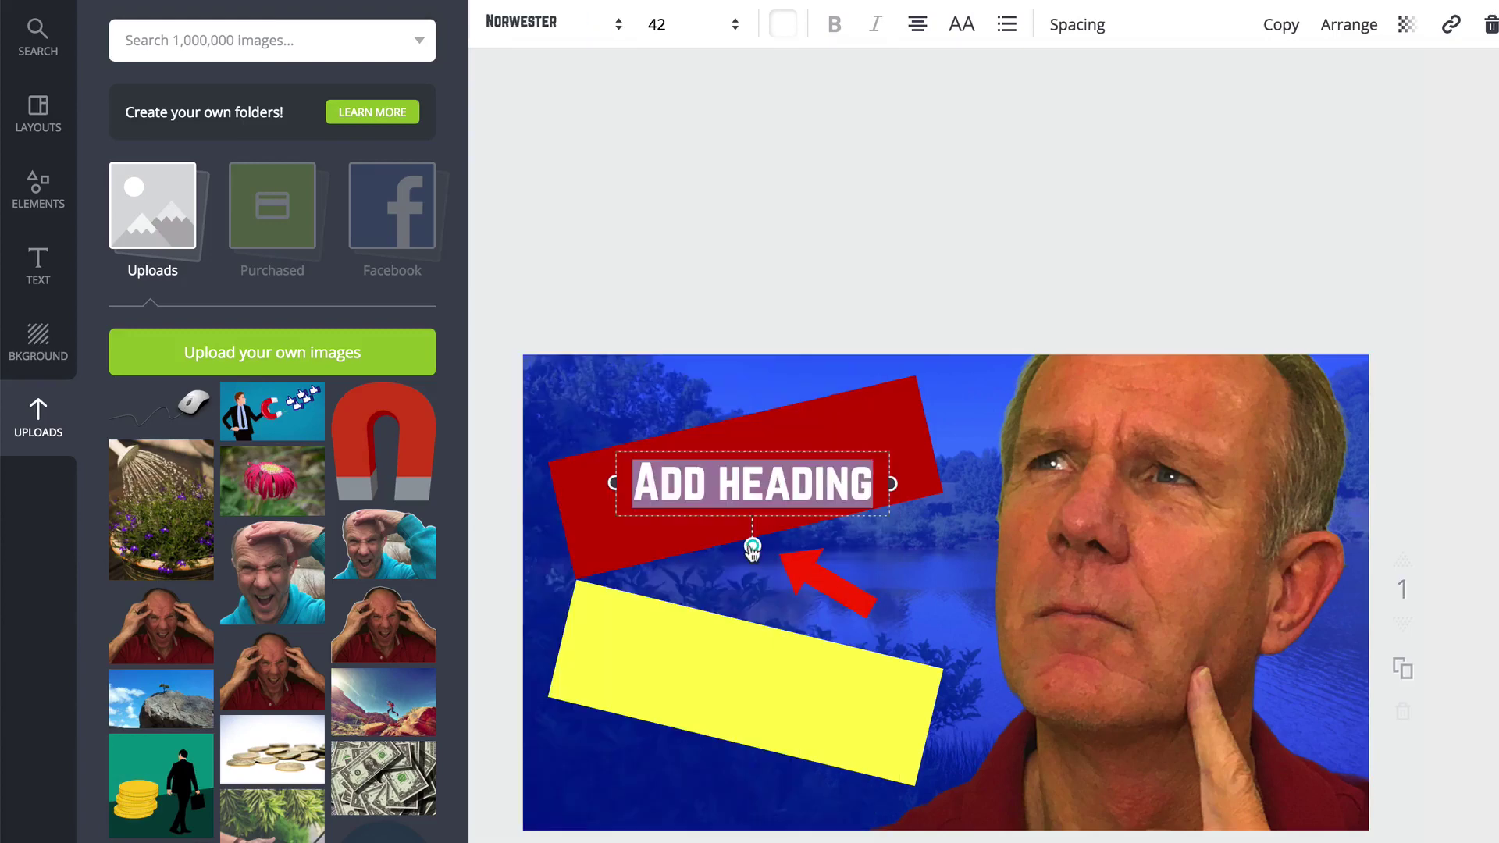
drag(752, 548, 767, 543)
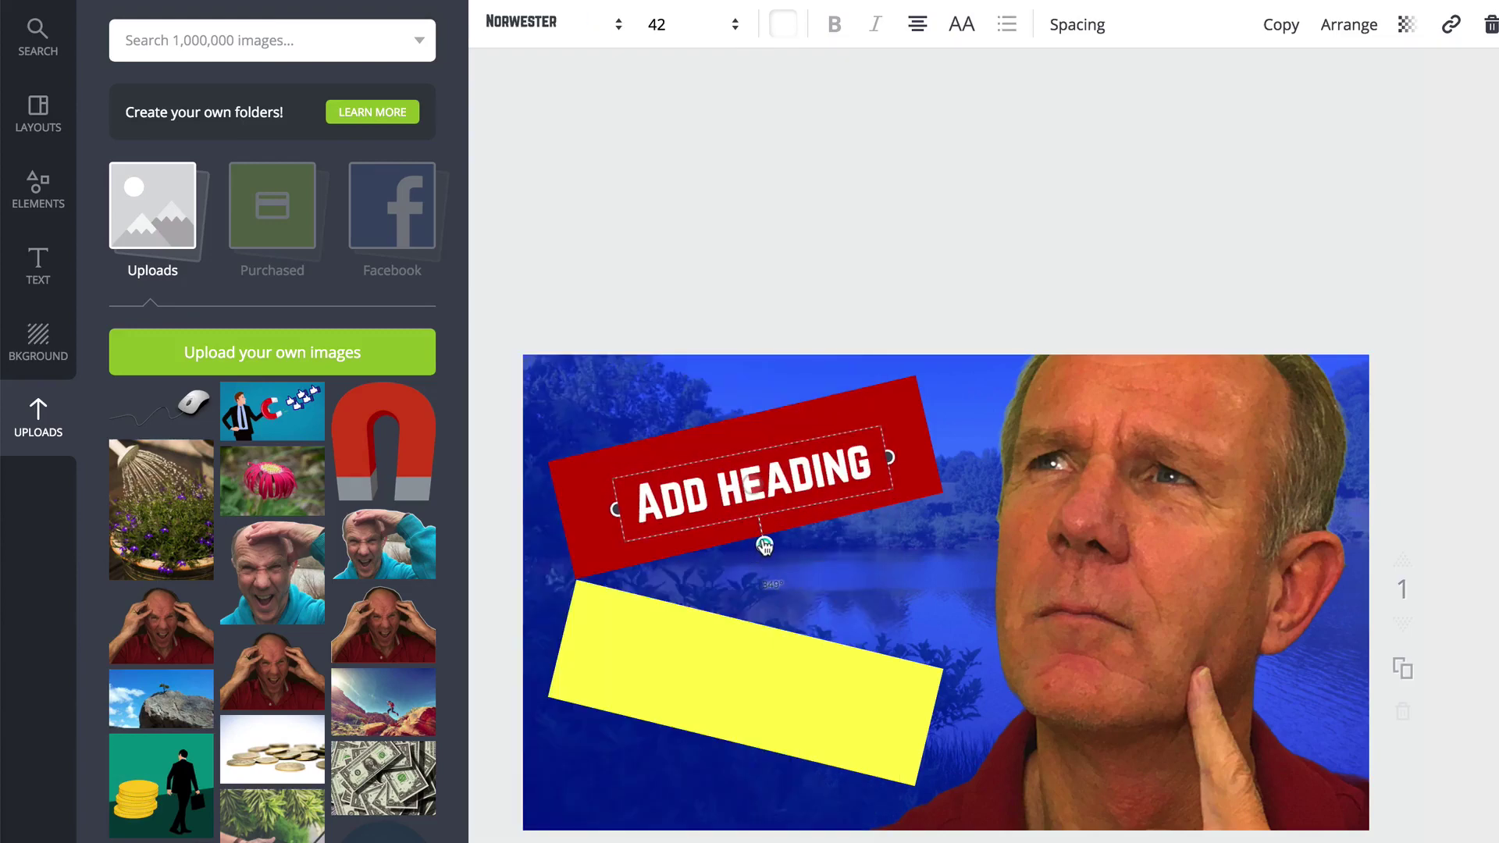
Enlarge the red-bar heading to font size 104 so it reads GET THE
click(736, 36)
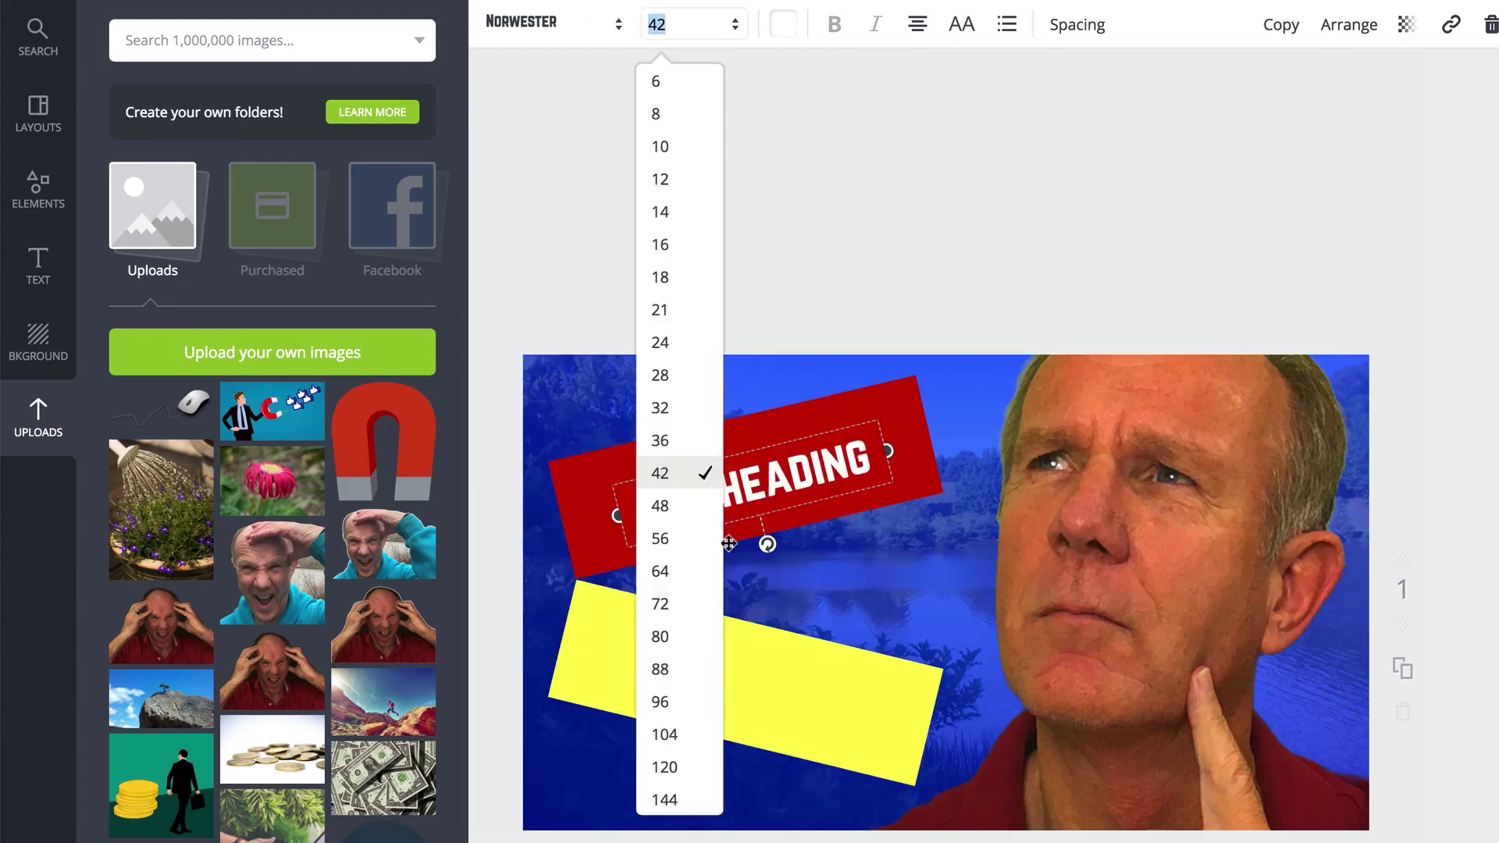
click(663, 738)
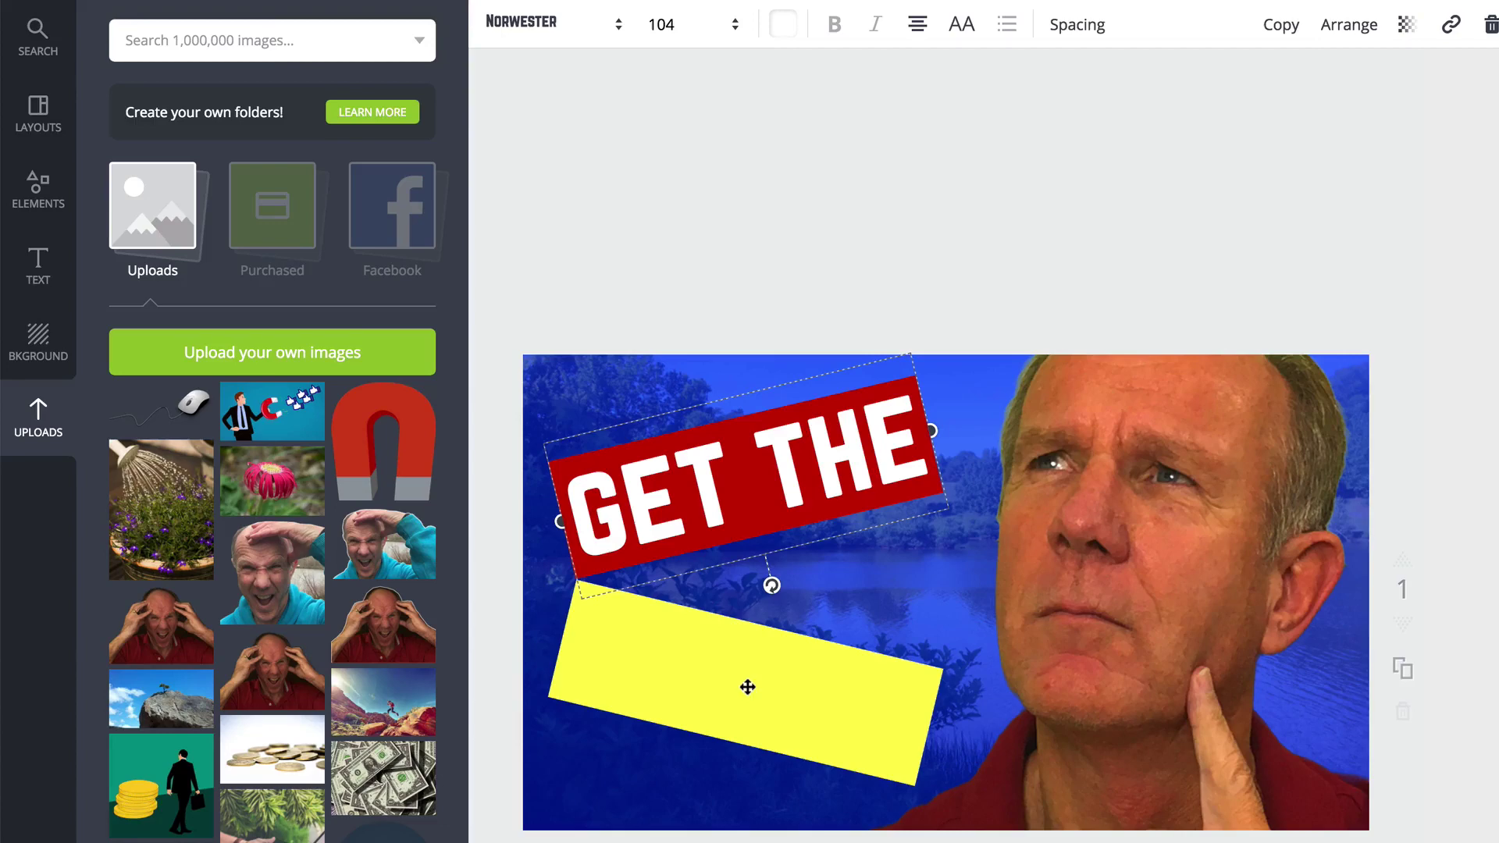
click(790, 598)
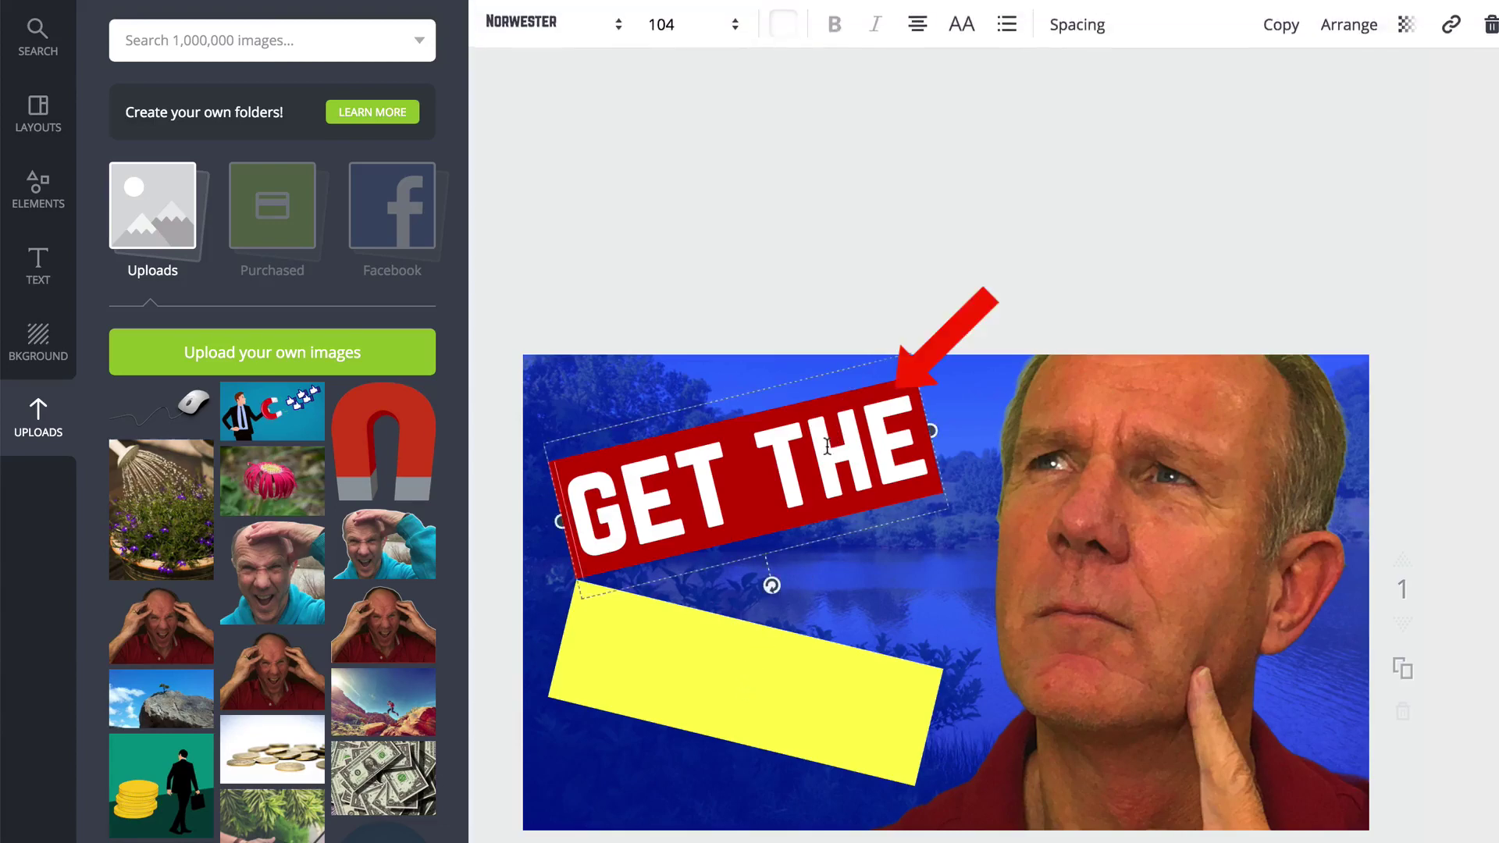
Duplicate the GET THE heading onto the yellow bar, tilt it to follow the bar, and colour it black
click(1282, 28)
drag(783, 599, 818, 655)
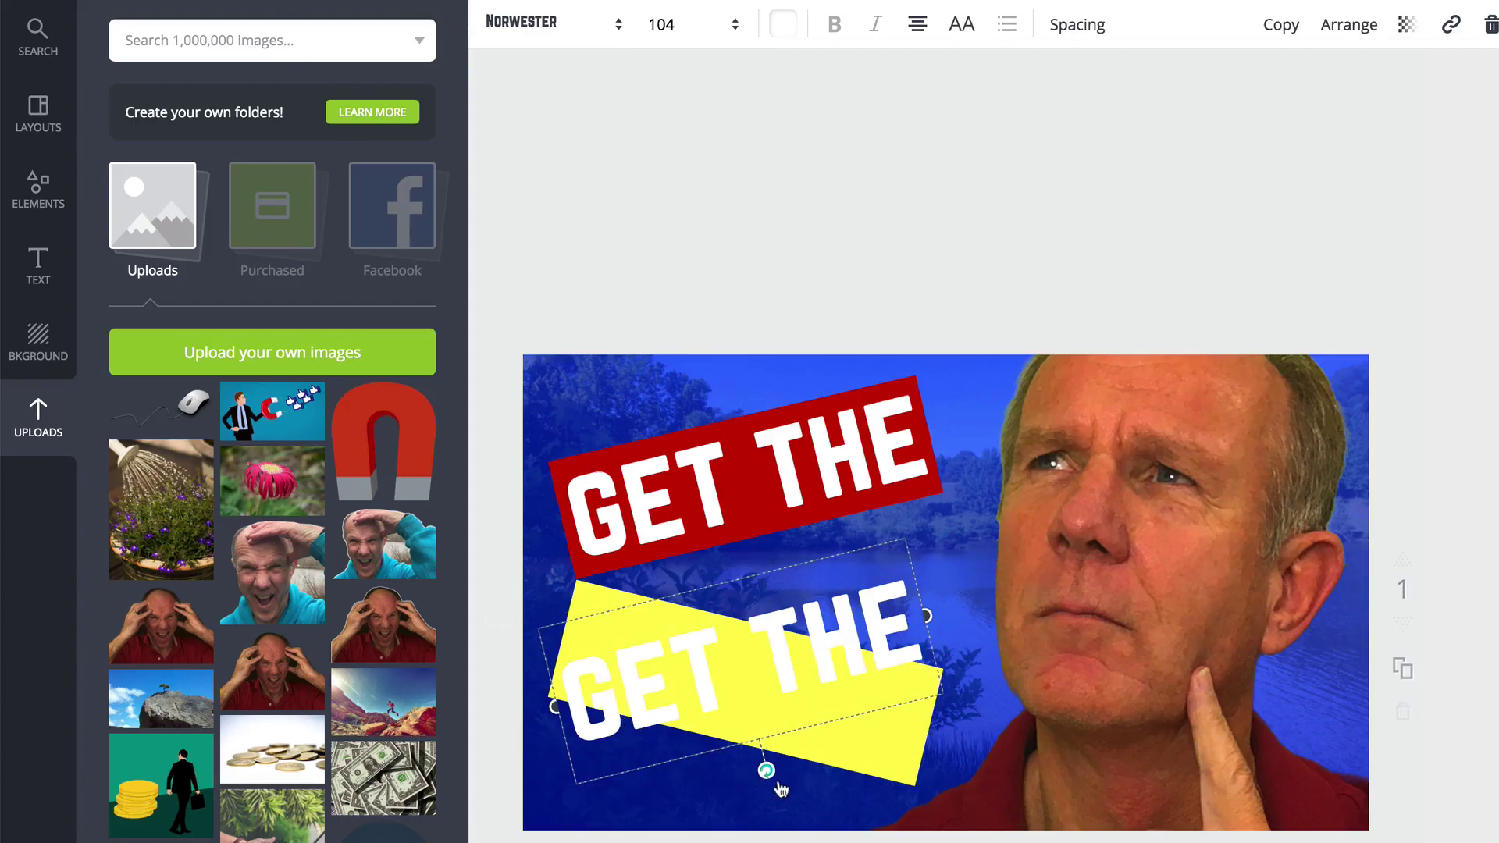
drag(767, 773, 715, 791)
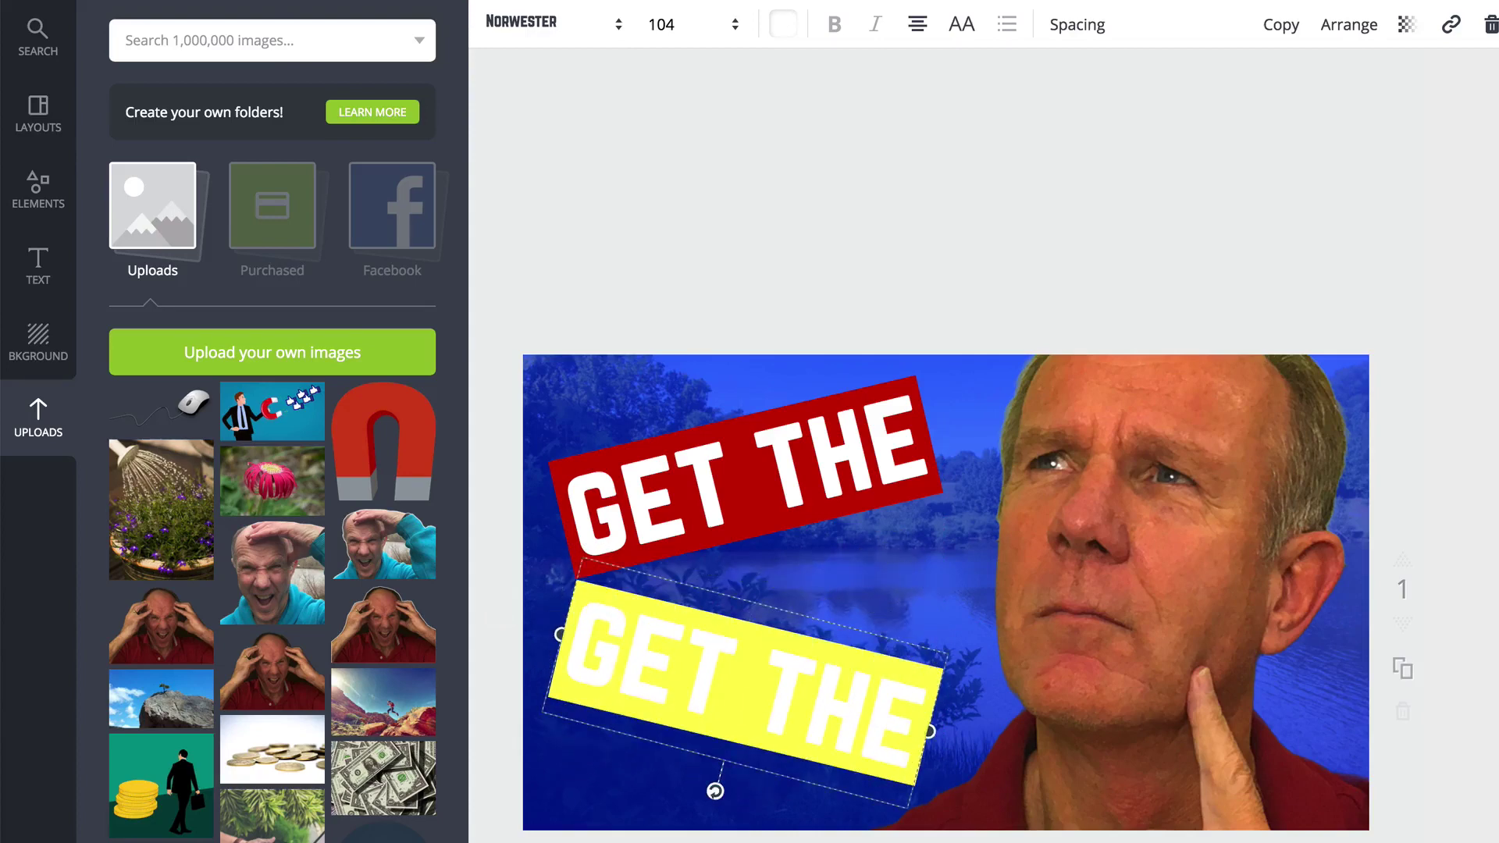
click(778, 40)
click(794, 321)
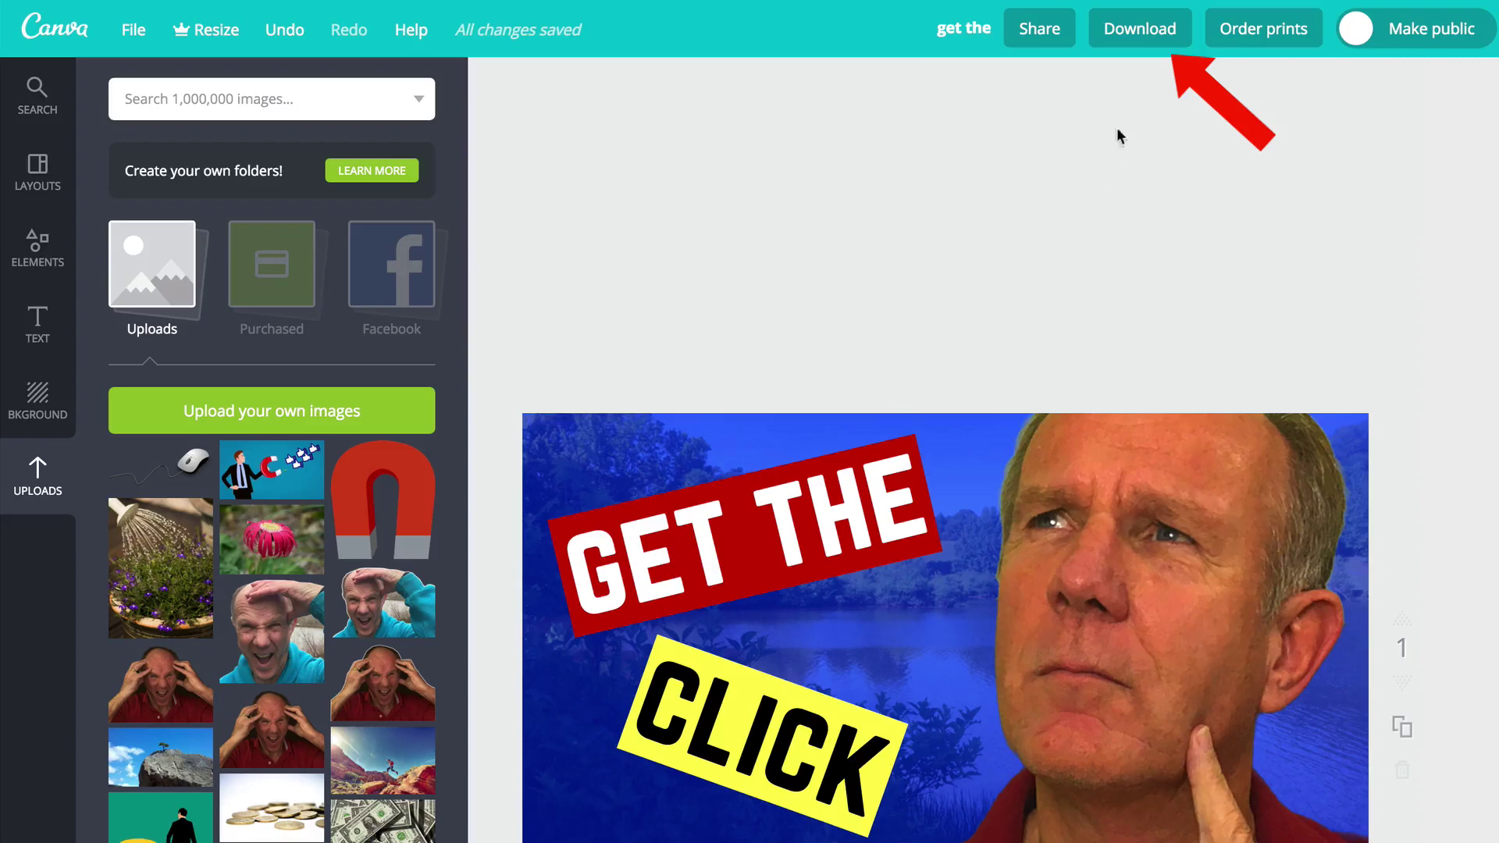
Download the GET THE CLICK design with JPG as the file type
click(1142, 28)
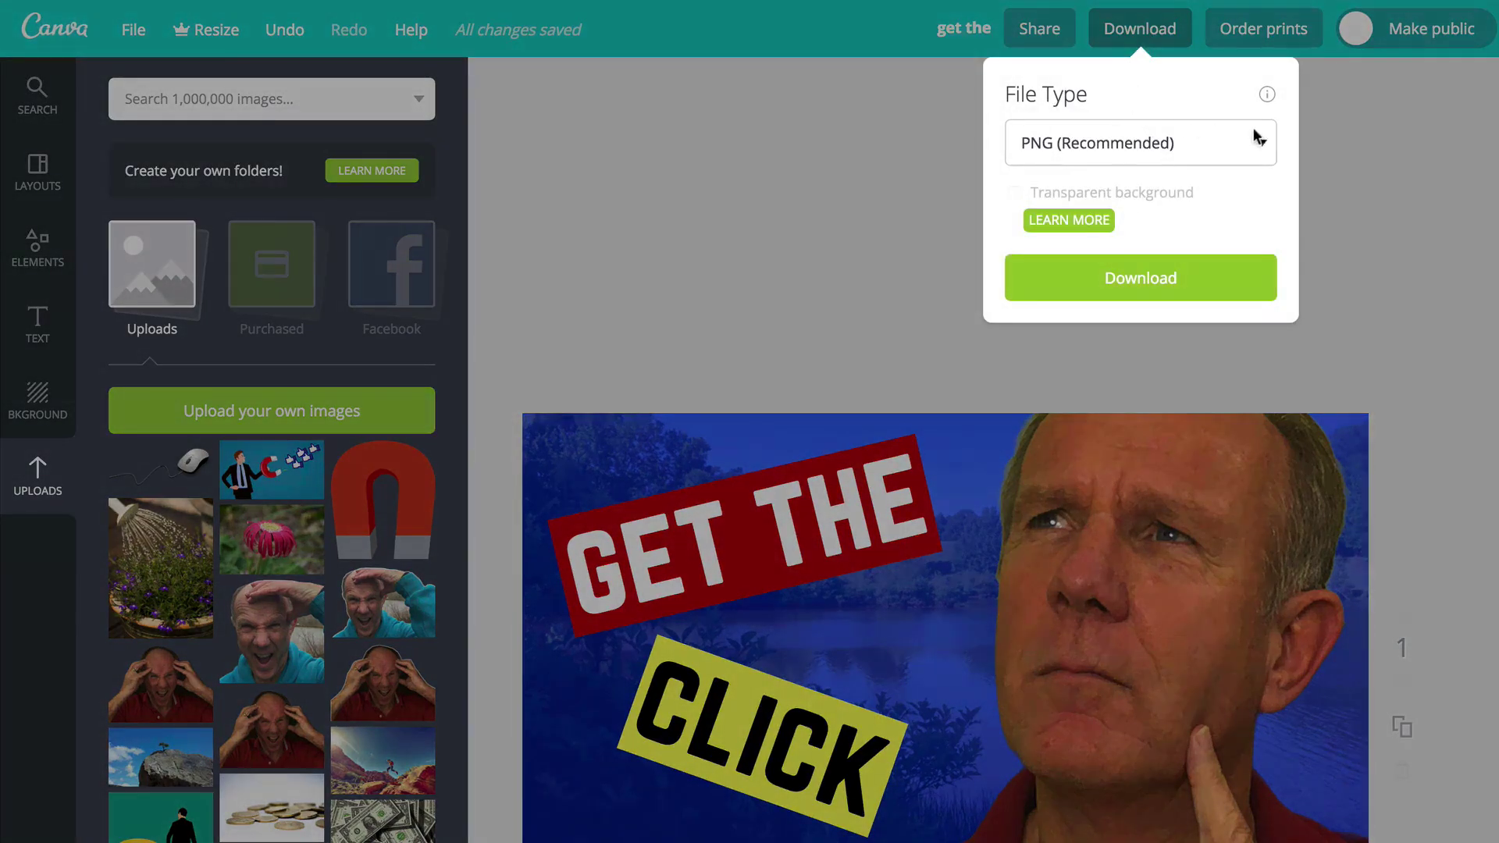
click(1258, 144)
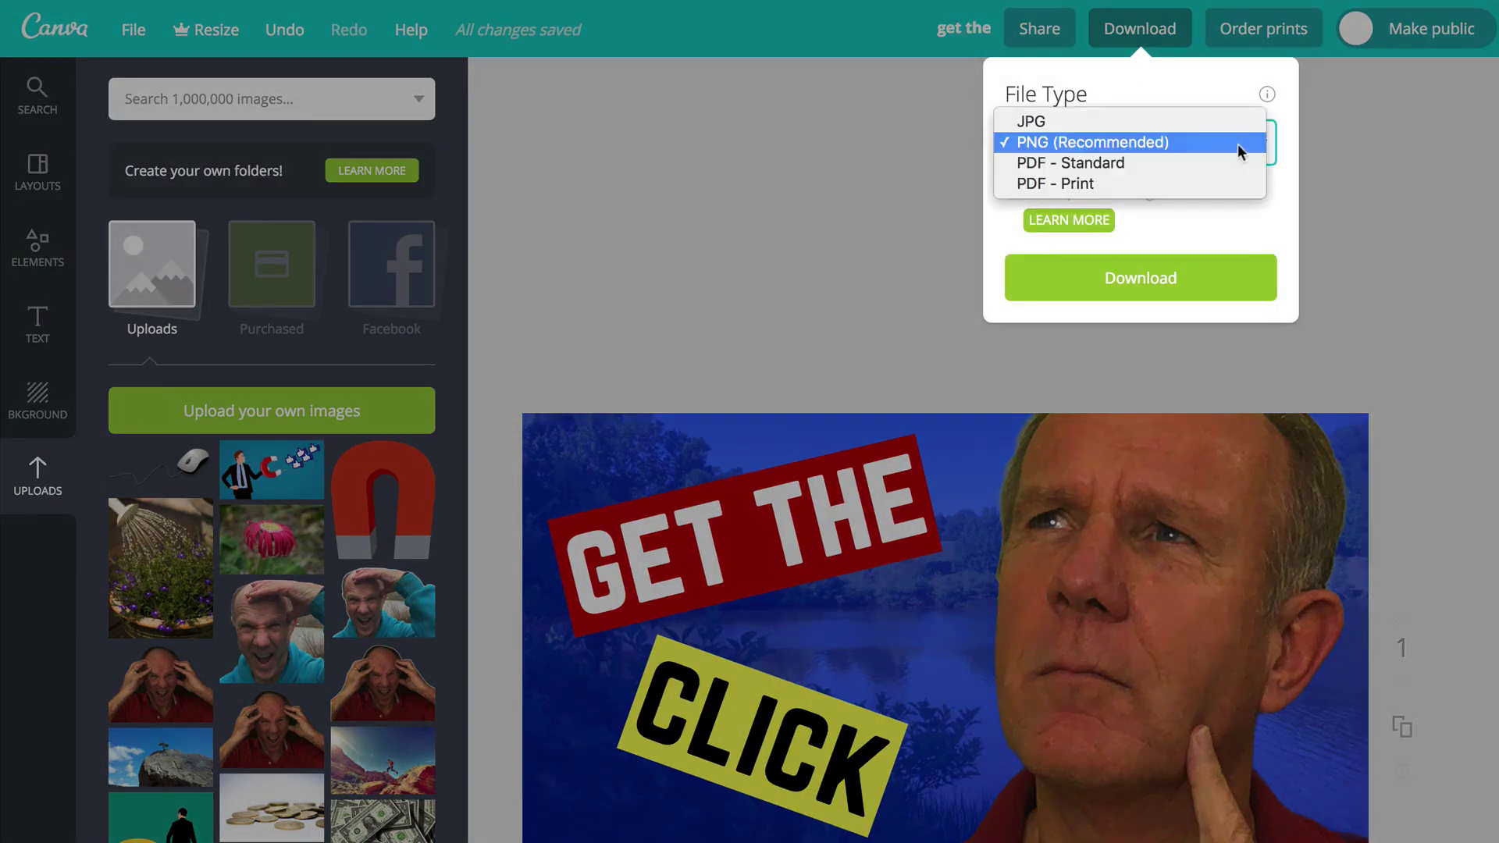
click(1043, 129)
click(1147, 219)
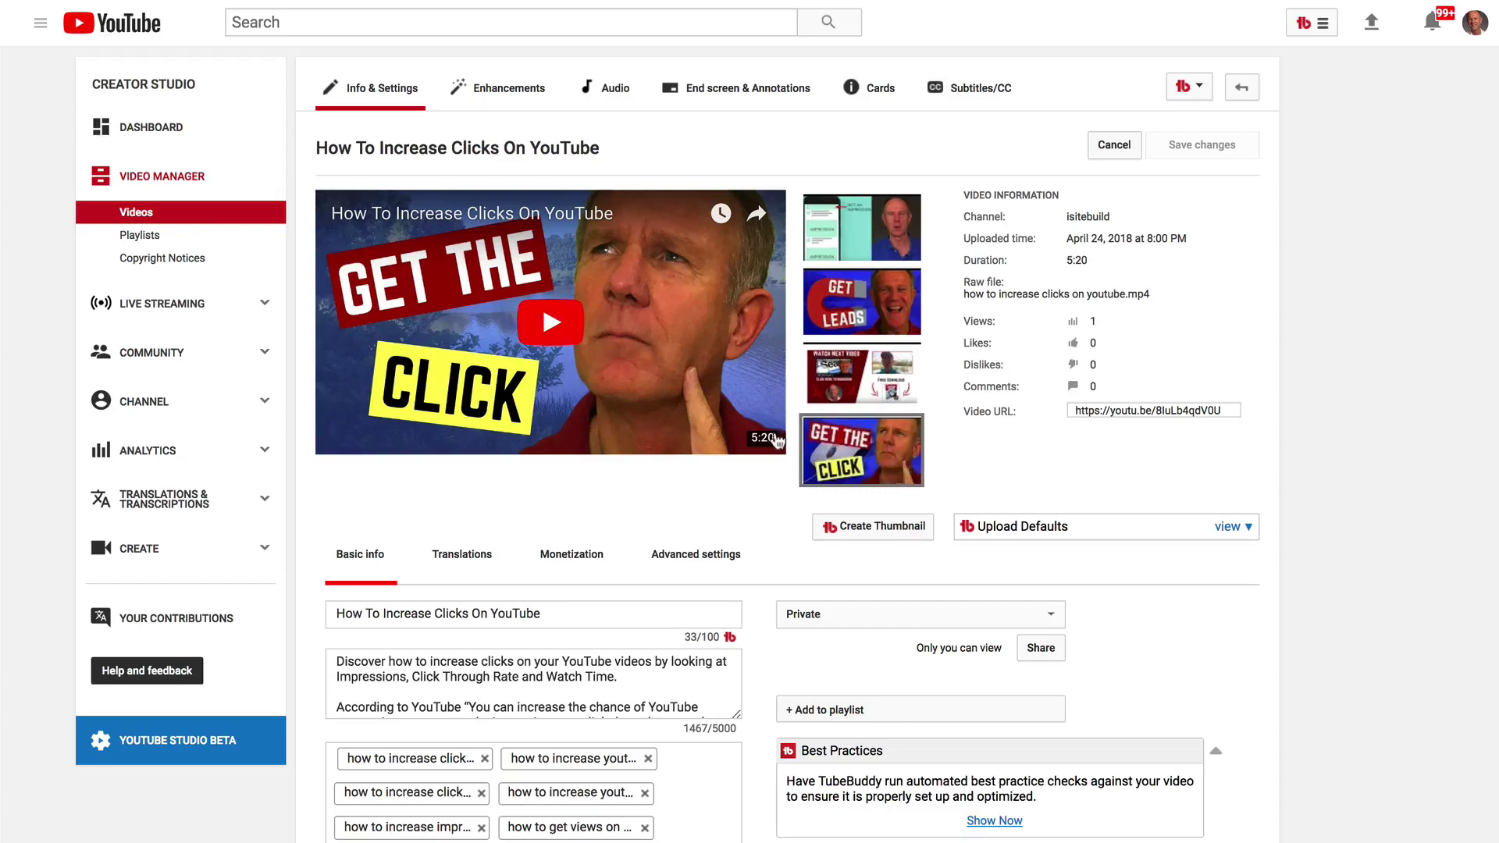
Replace the custom thumbnail with get the click 2.jpg and save the changes
click(865, 458)
click(617, 184)
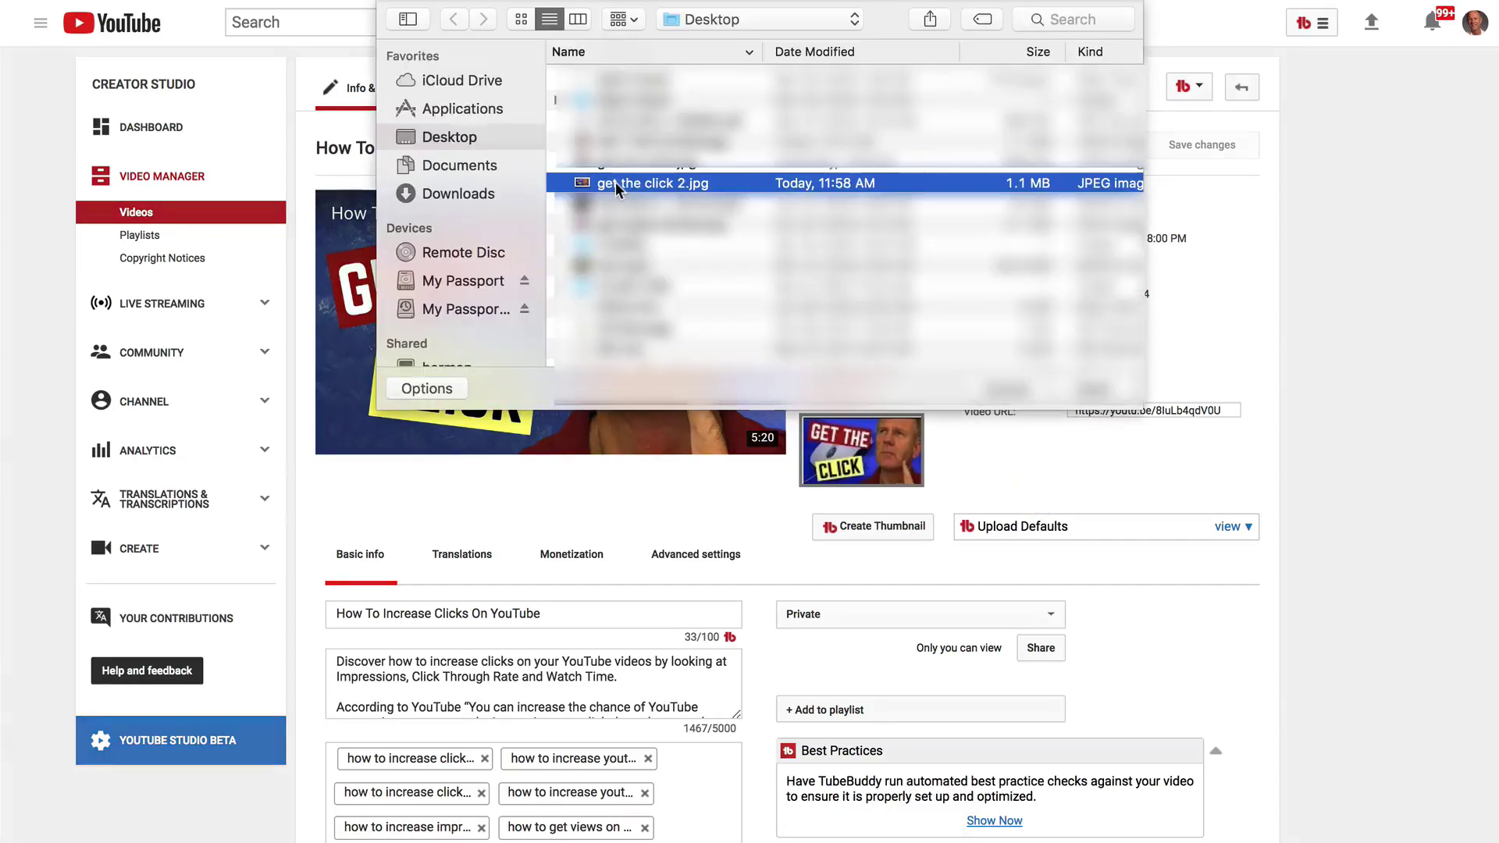
click(1093, 388)
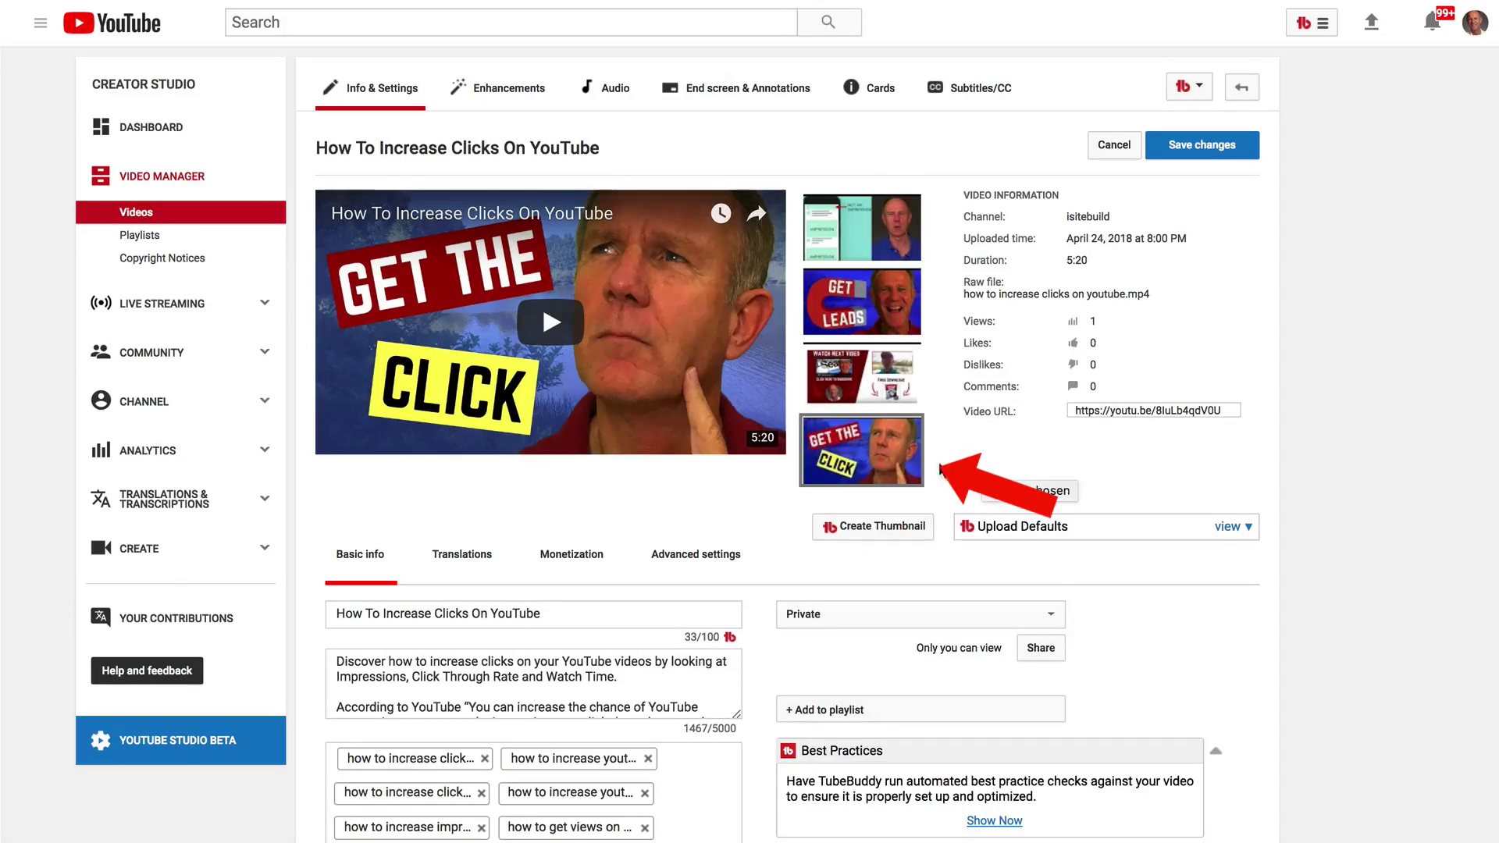
mouse_move(867, 477)
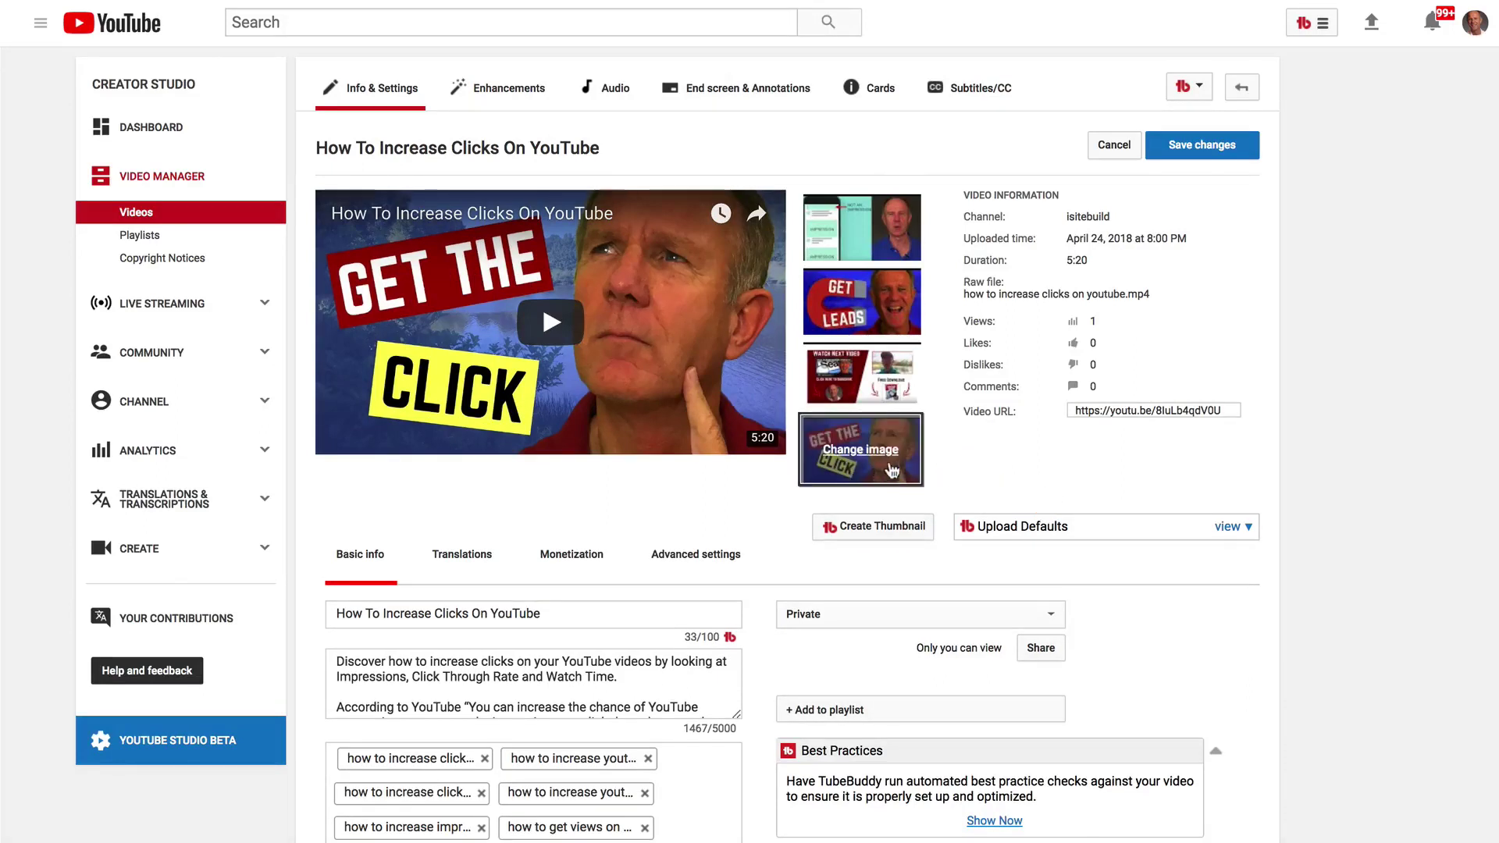
click(1207, 147)
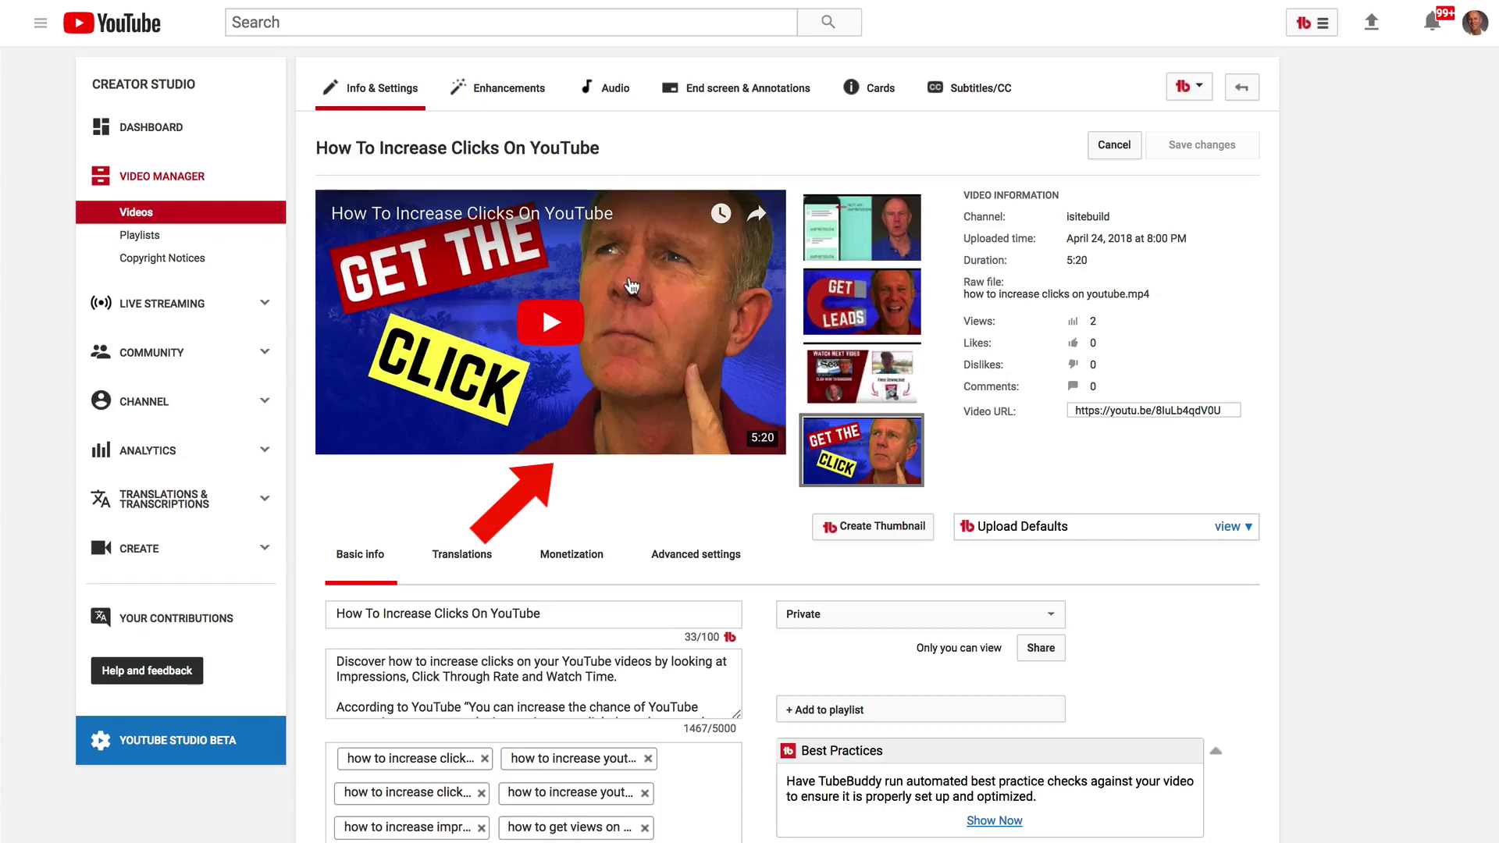